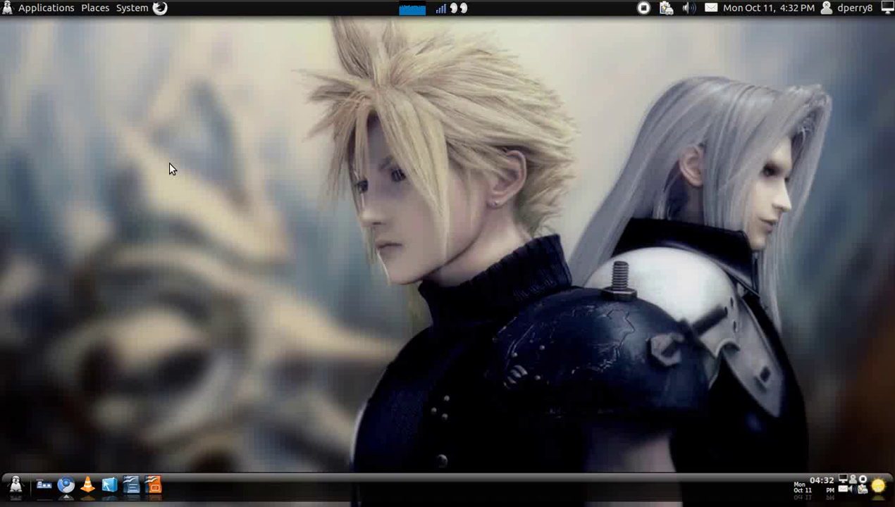
# Step: Confirm via a Software Center search for 'eme' that Emerald Theme Manager is installed, then open gnome-look.org
pyautogui.click(68, 7)
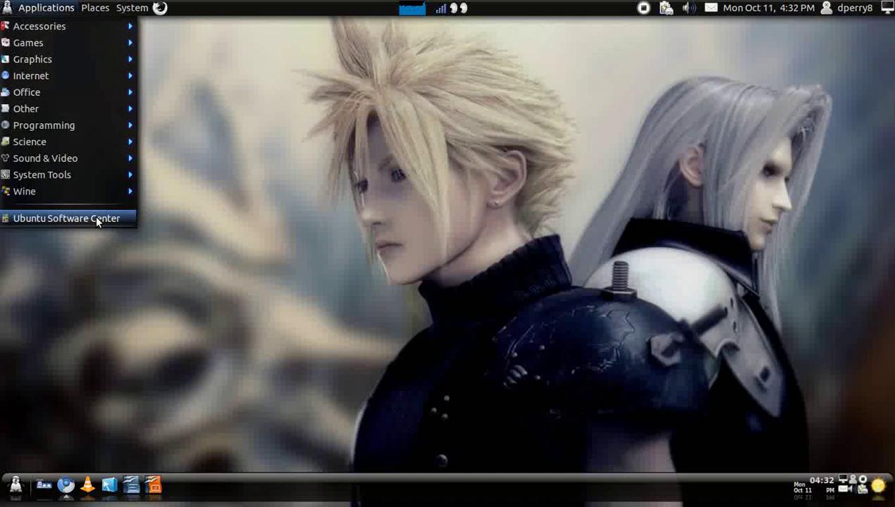
pyautogui.click(95, 217)
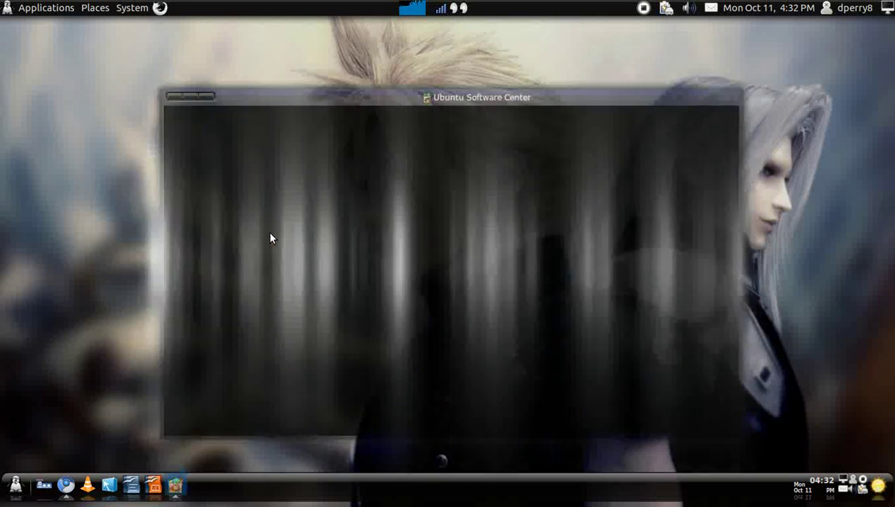
pyautogui.write('eme')
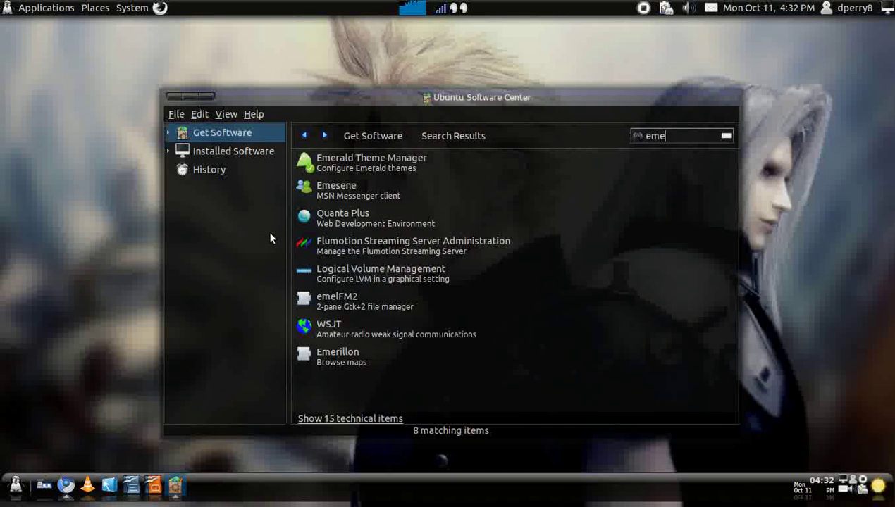
pyautogui.click(375, 156)
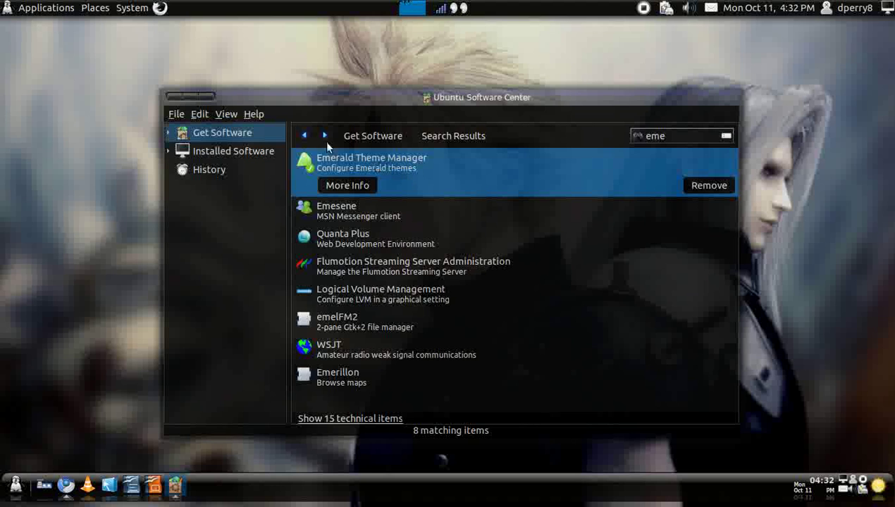
pyautogui.click(213, 95)
pyautogui.click(66, 485)
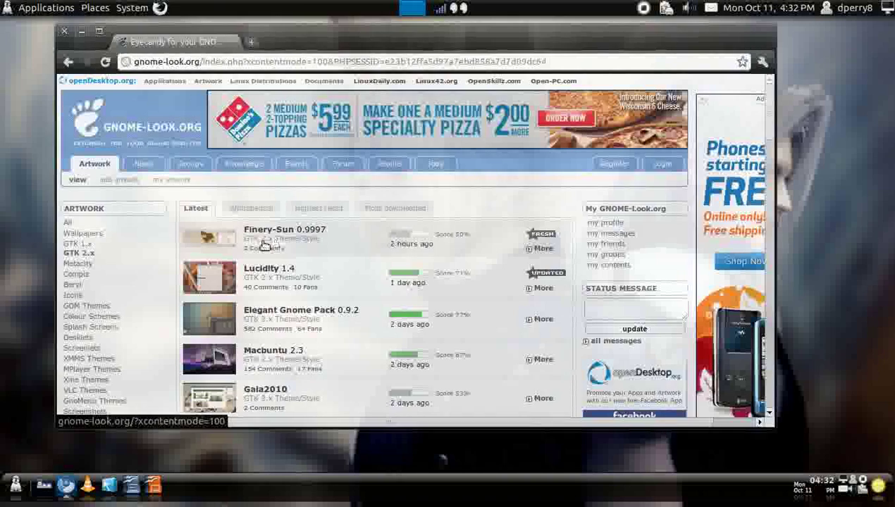
# Step: Filter gnome-look.org to GTK 2.x themes and go to page 2 of the listings
pyautogui.click(91, 254)
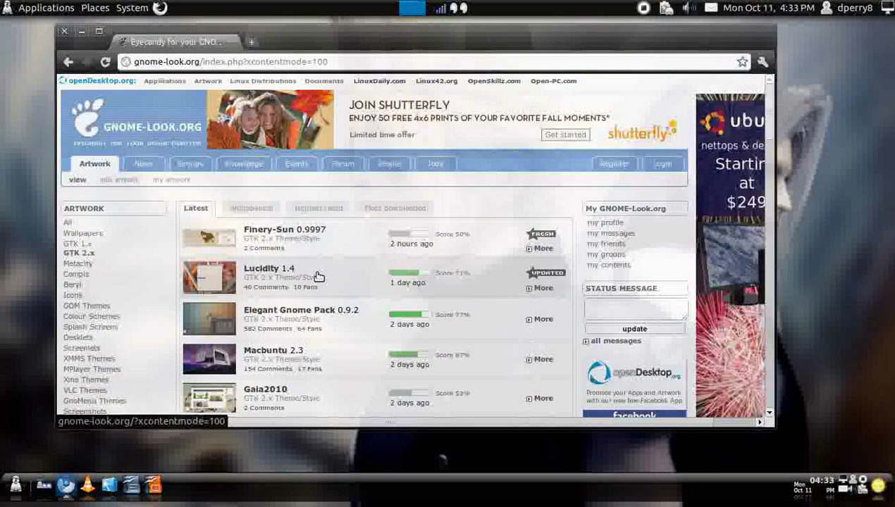
pyautogui.scroll(-5, 317, 276)
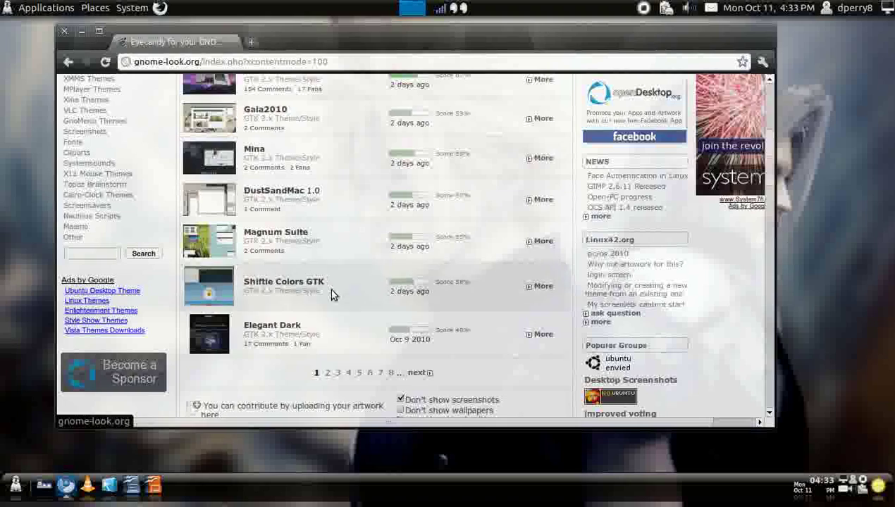
pyautogui.click(326, 373)
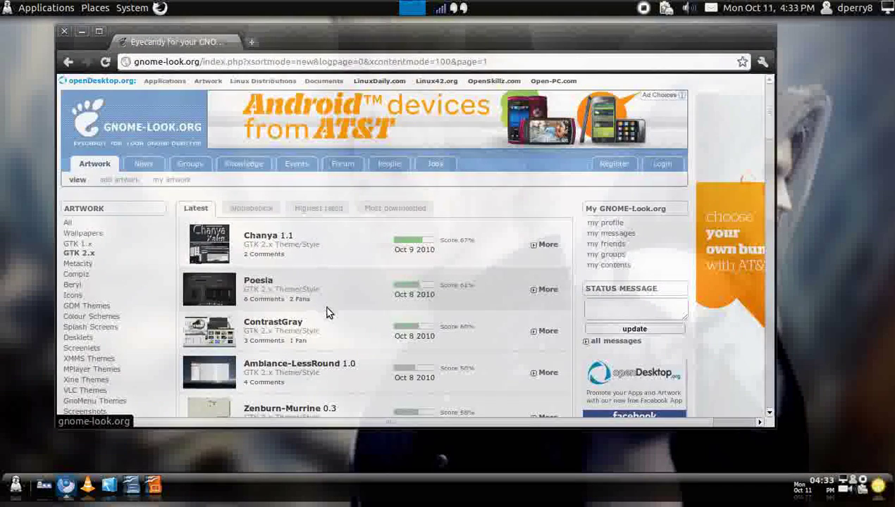
pyautogui.scroll(-5, 326, 307)
pyautogui.scroll(3, 326, 307)
pyautogui.scroll(2, 327, 311)
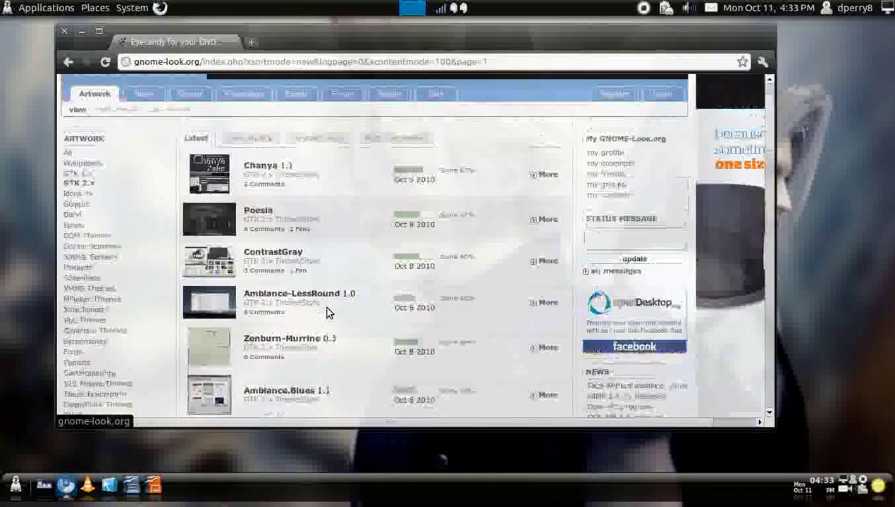
# Step: Open the Poesia theme page and view its enlarged screenshot preview, then close it
pyautogui.click(267, 215)
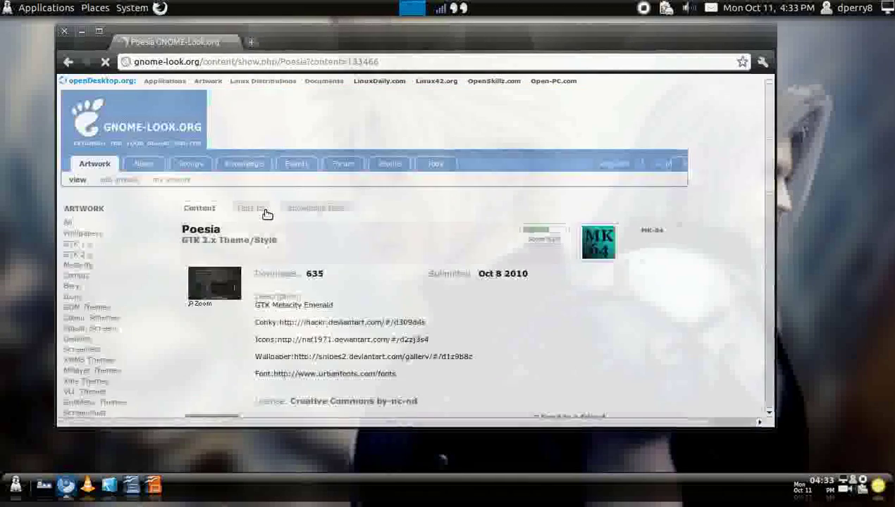
pyautogui.scroll(-5, 325, 266)
pyautogui.scroll(5, 326, 266)
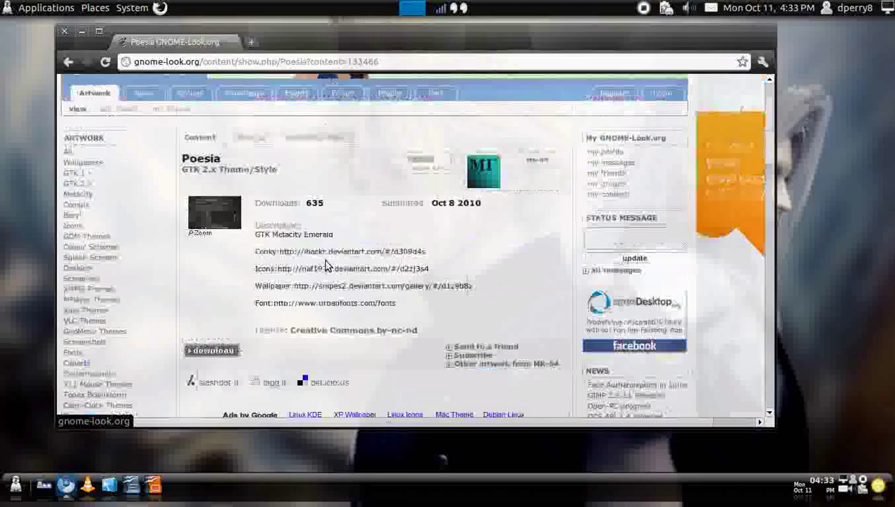
pyautogui.click(208, 225)
pyautogui.scroll(-2, 456, 274)
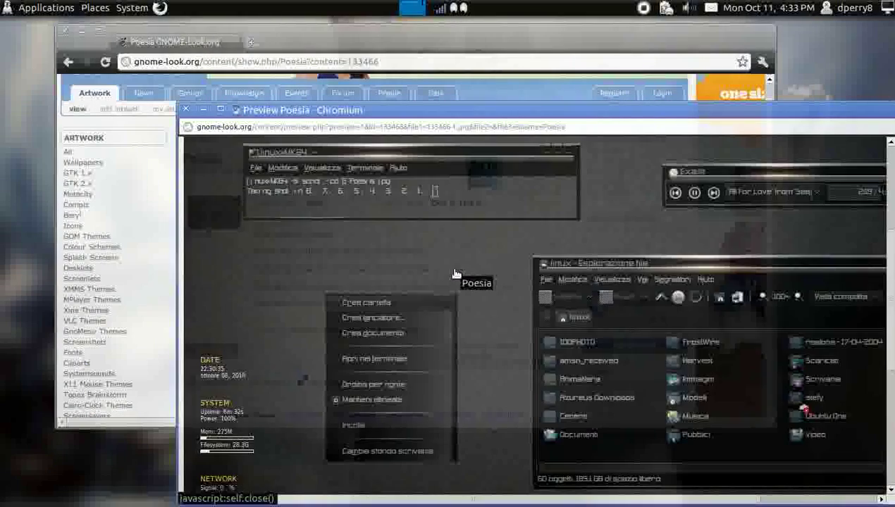
pyautogui.scroll(1, 455, 274)
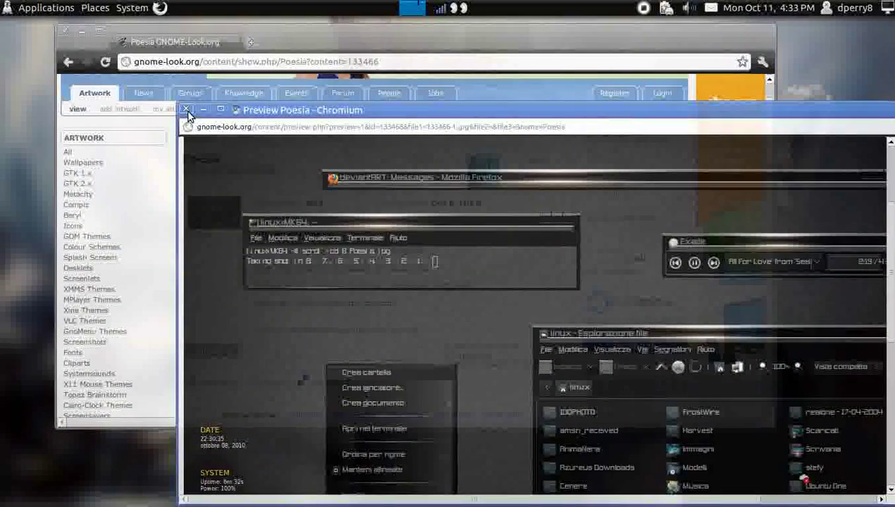
pyautogui.click(186, 111)
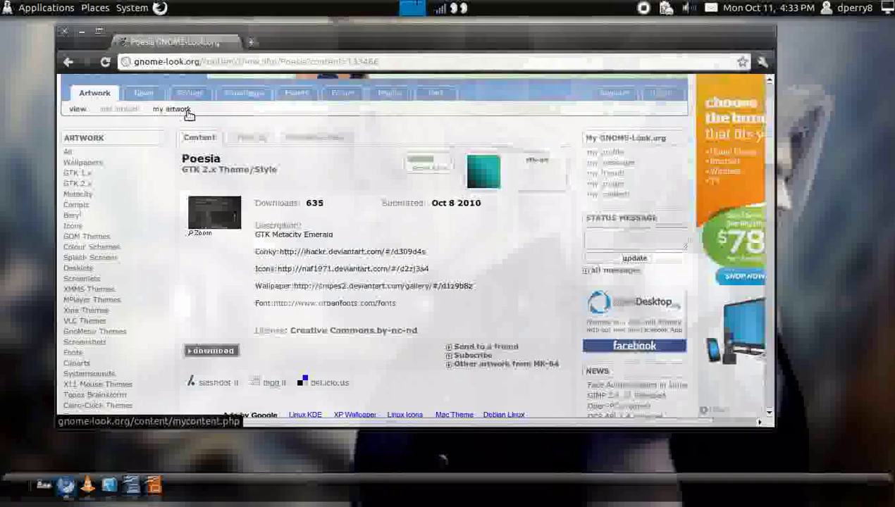
# Step: Download the Poesia ZIP file from deviantART and open the finished download's options
pyautogui.click(226, 350)
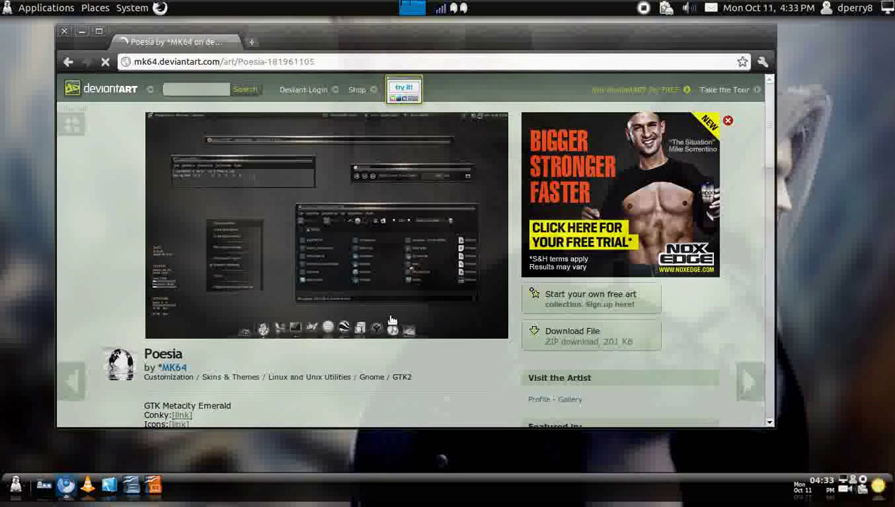
pyautogui.click(563, 332)
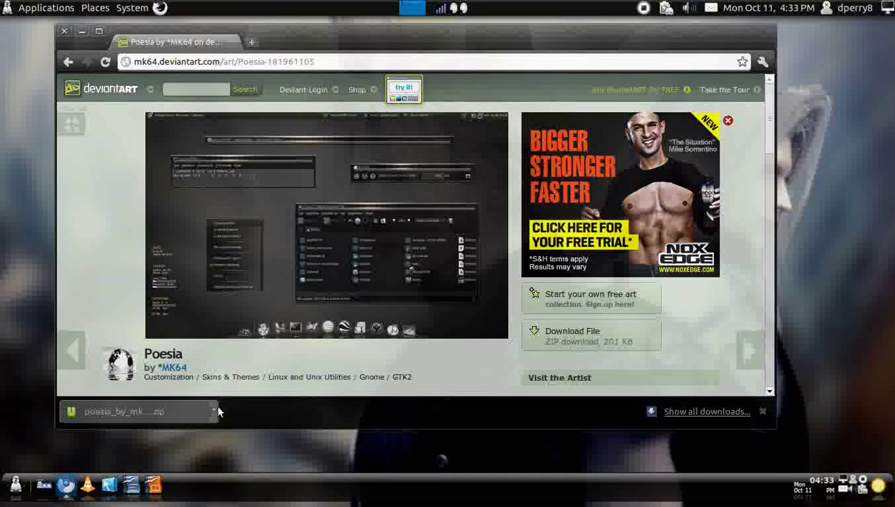
pyautogui.click(215, 409)
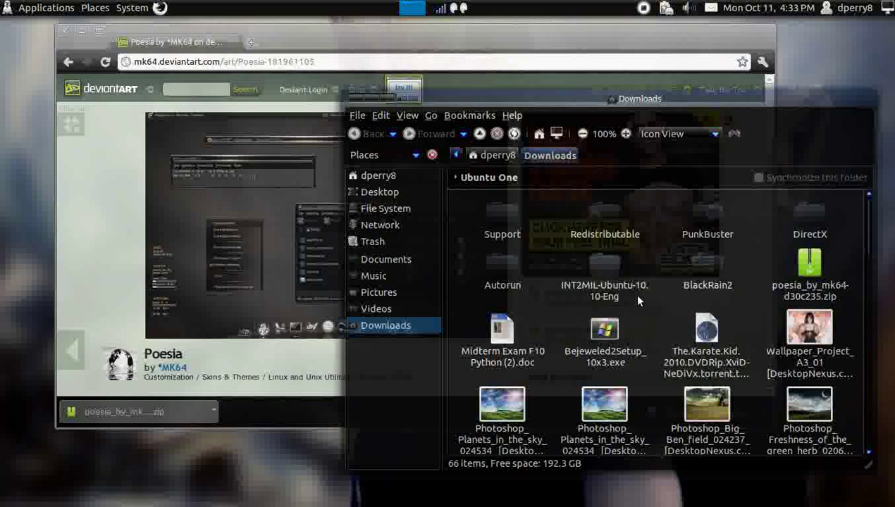
# Step: Extract poesia_by_mk64-d30c235.zip into Downloads with Archive Manager and open the resulting Poesia folder
pyautogui.click(797, 290)
pyautogui.doubleClick(799, 289)
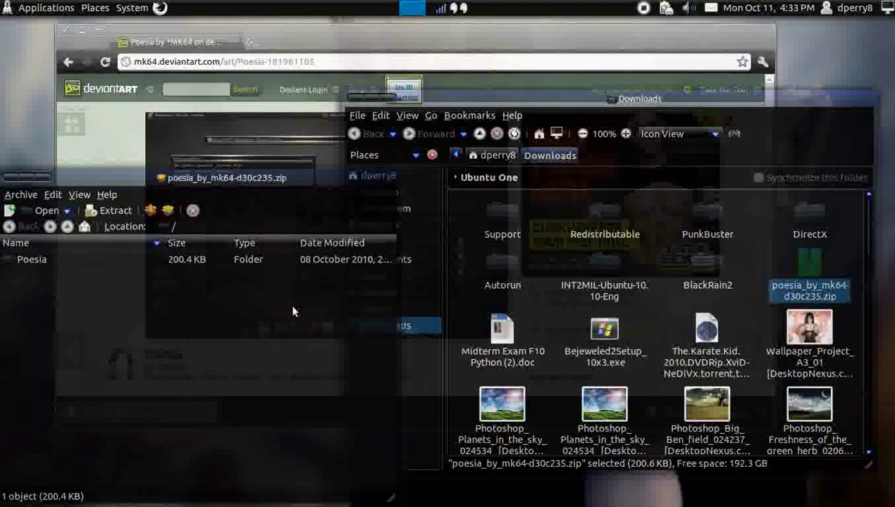
pyautogui.click(107, 211)
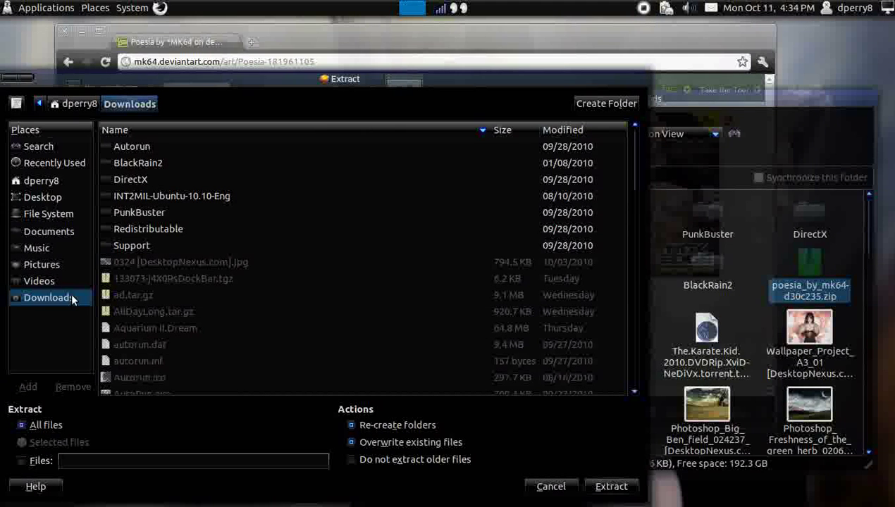
pyautogui.click(589, 486)
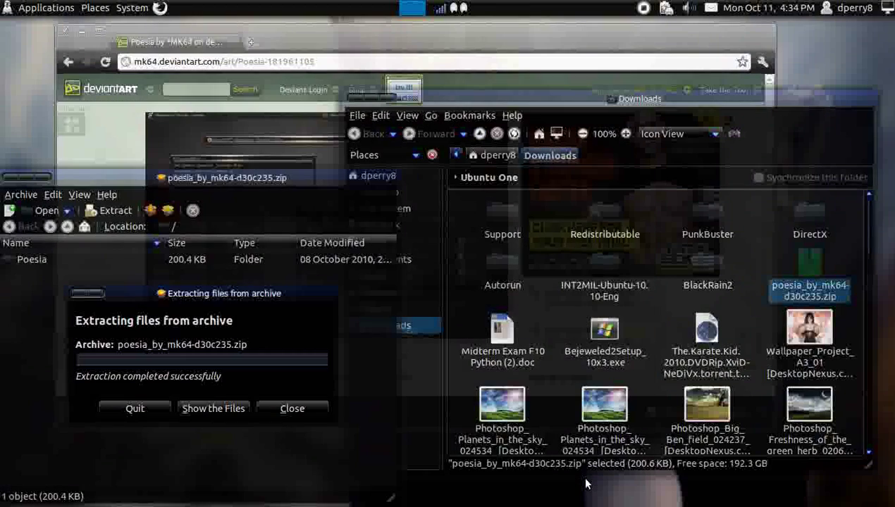
pyautogui.click(294, 409)
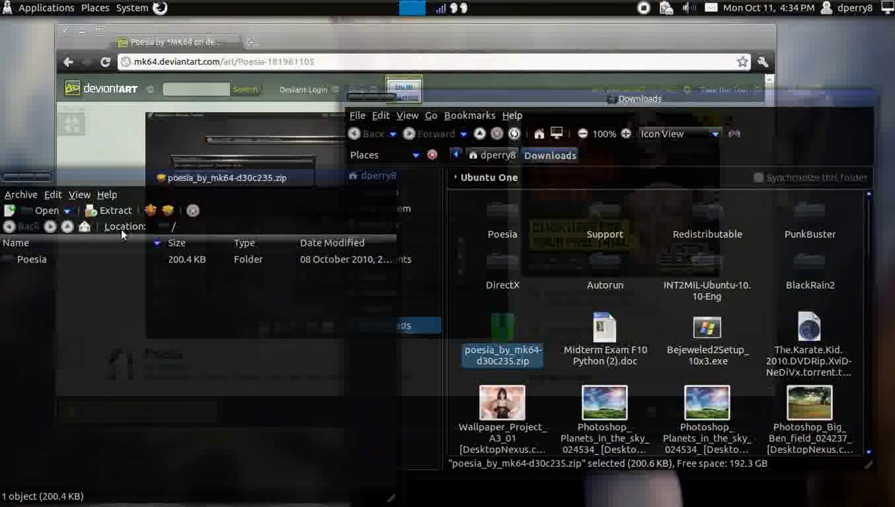
pyautogui.click(41, 178)
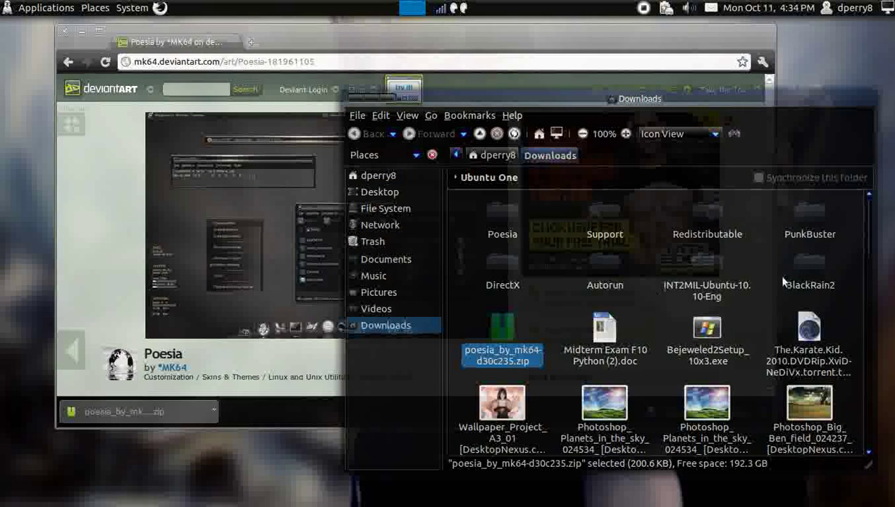
pyautogui.doubleClick(512, 238)
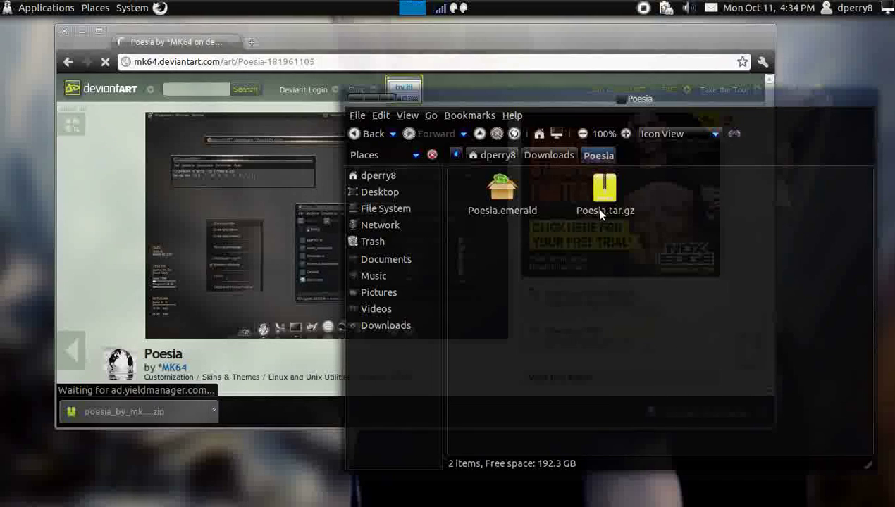
# Step: Take Chromium back to the gnome-look theme listing and minimize it, leaving Nautilus on the Poesia folder
pyautogui.click(257, 259)
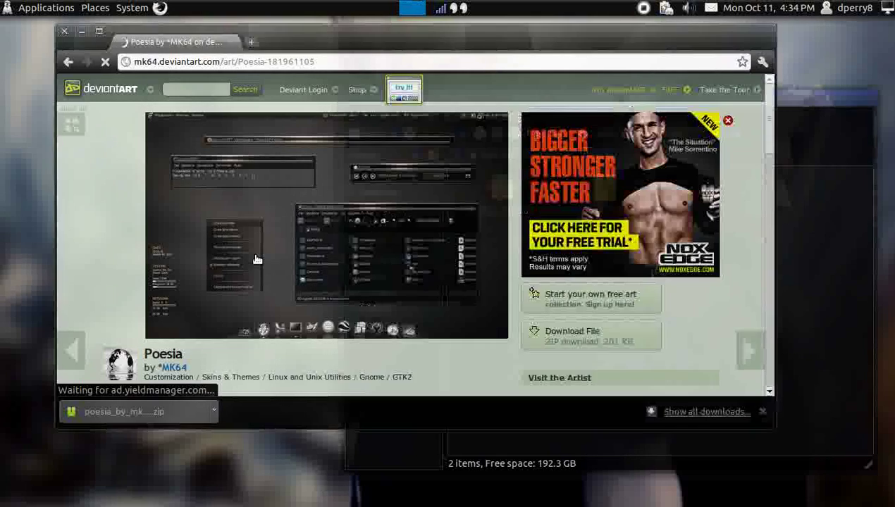
pyautogui.click(257, 259)
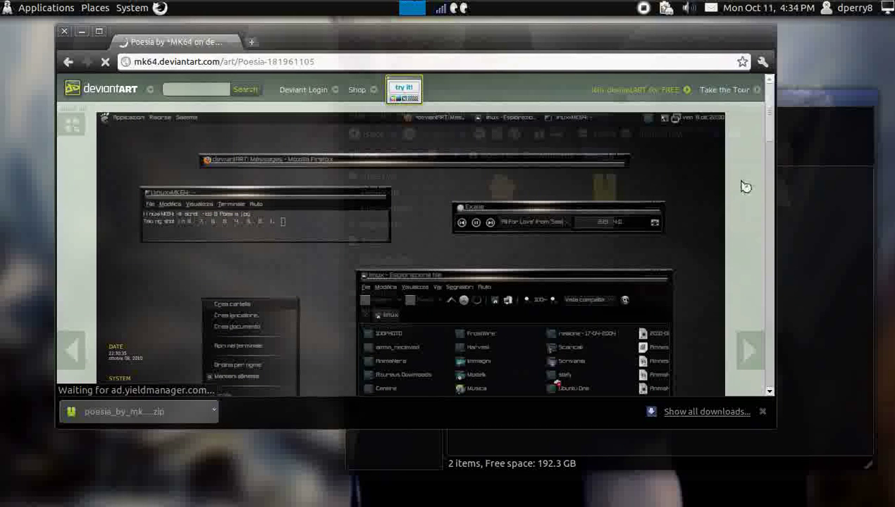
pyautogui.click(794, 136)
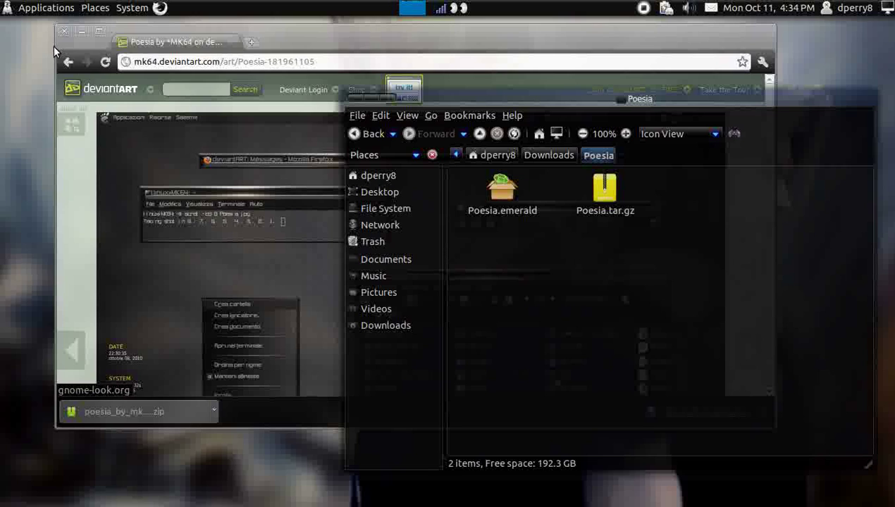
pyautogui.click(64, 62)
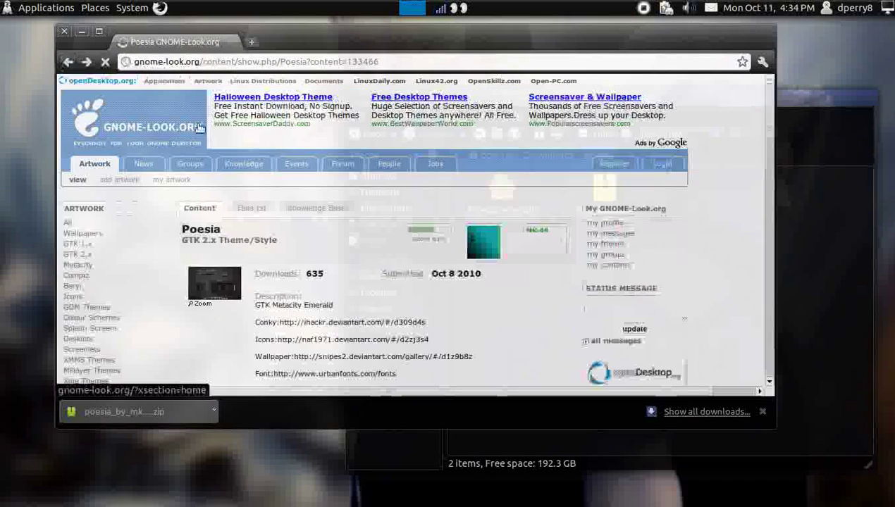
pyautogui.click(69, 62)
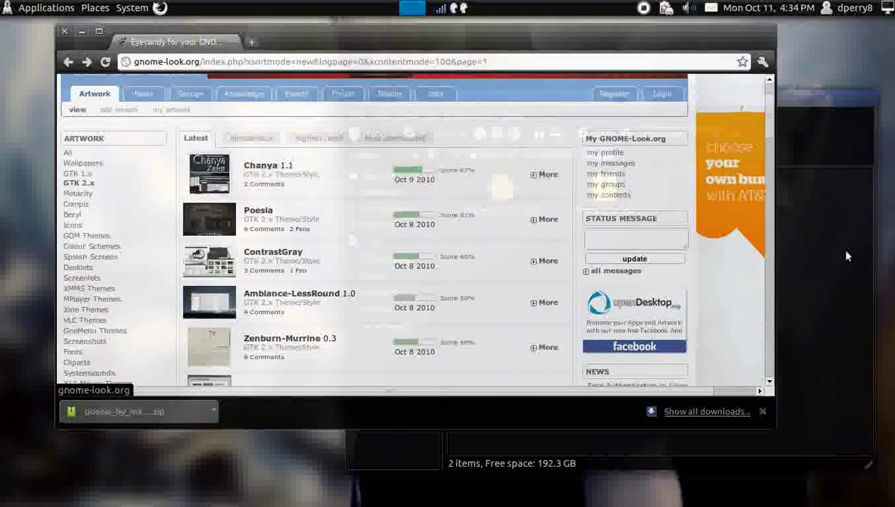
pyautogui.click(848, 257)
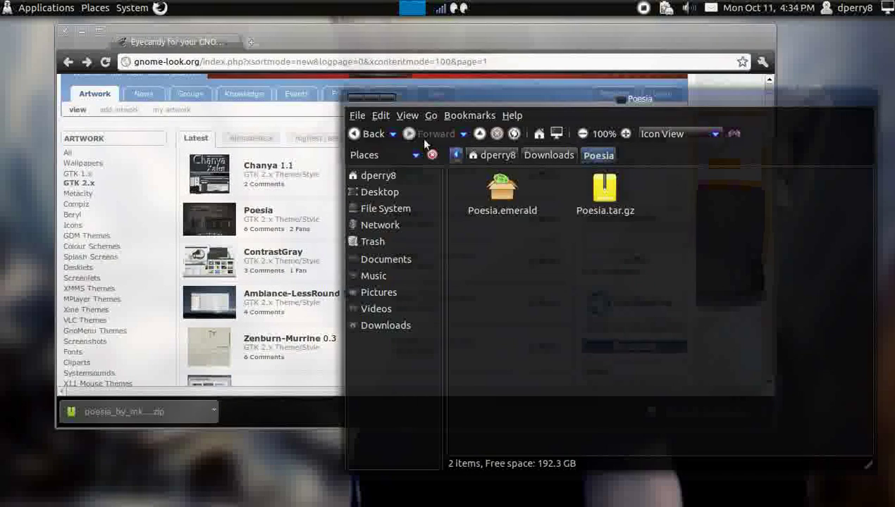
pyautogui.click(85, 33)
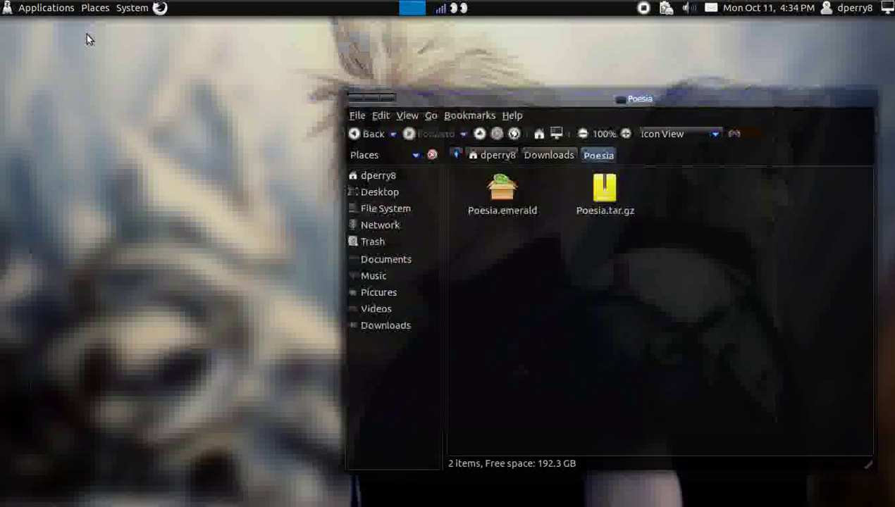
# Step: Open Appearance Preferences from the desktop menu and show its Theme tab
pyautogui.rightClick(187, 134)
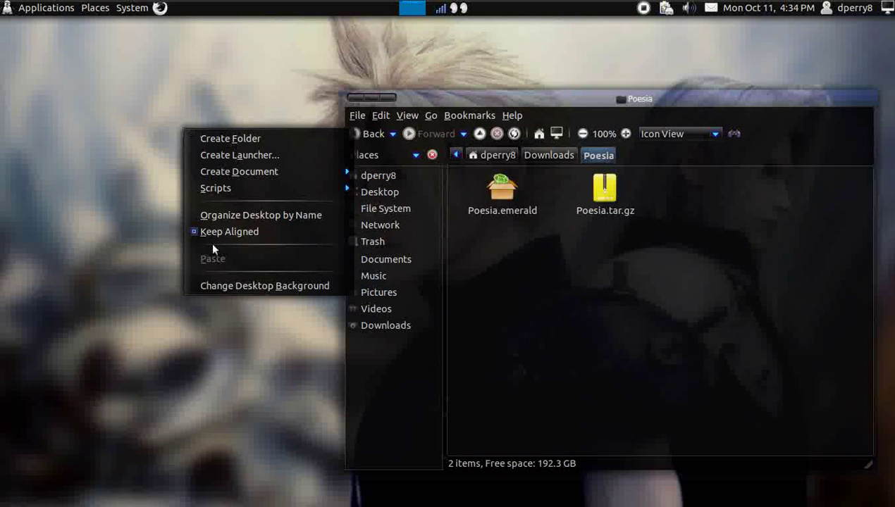
pyautogui.click(223, 286)
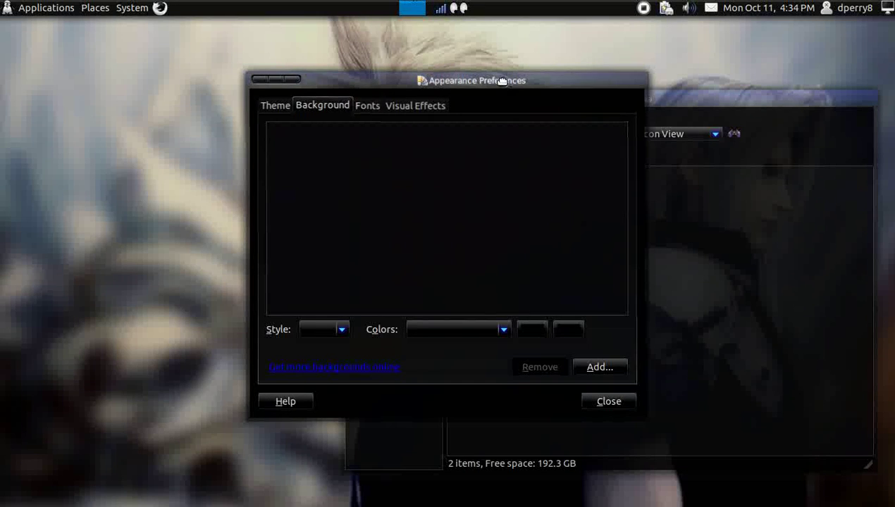
pyautogui.moveTo(501, 81); pyautogui.dragTo(370, 80)
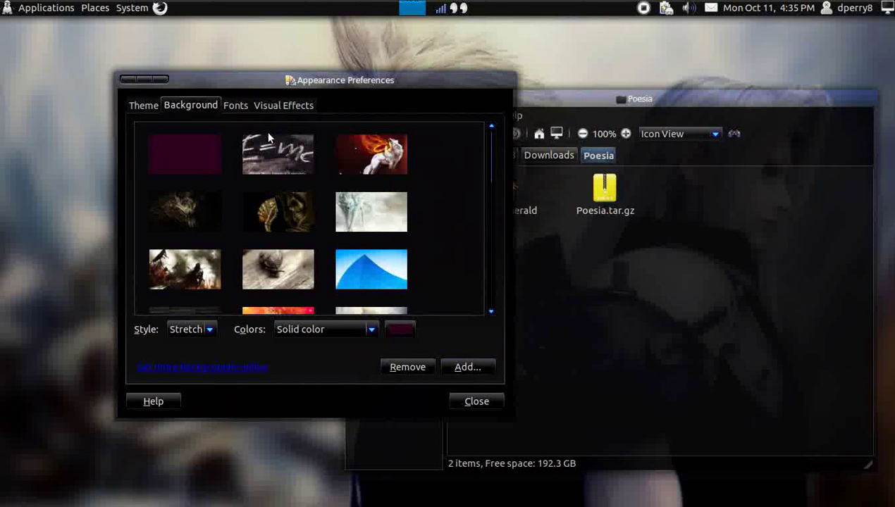
pyautogui.click(157, 104)
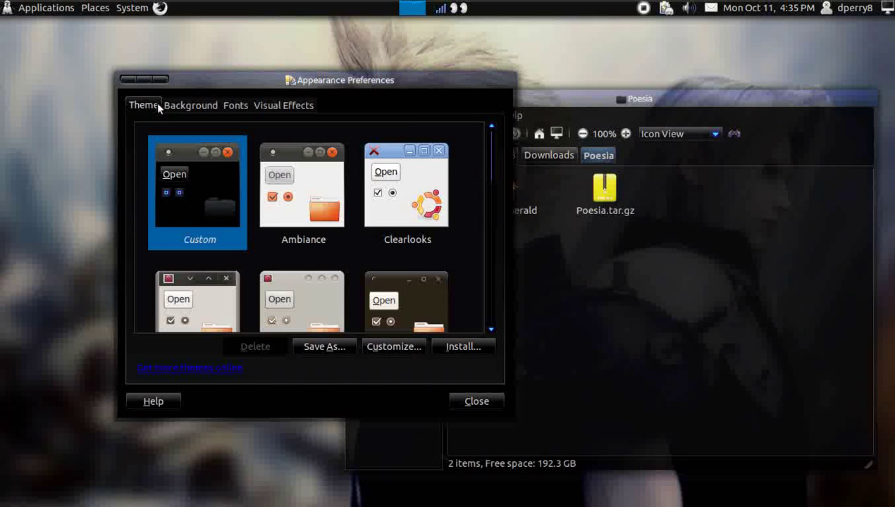
# Step: Install the theme from Downloads/Poesia/Poesia.tar.gz and apply it
pyautogui.click(437, 345)
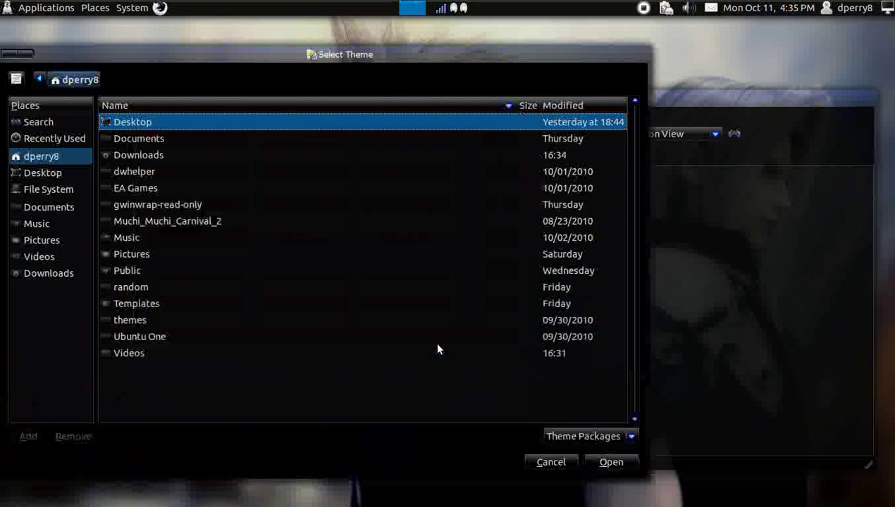
pyautogui.doubleClick(170, 155)
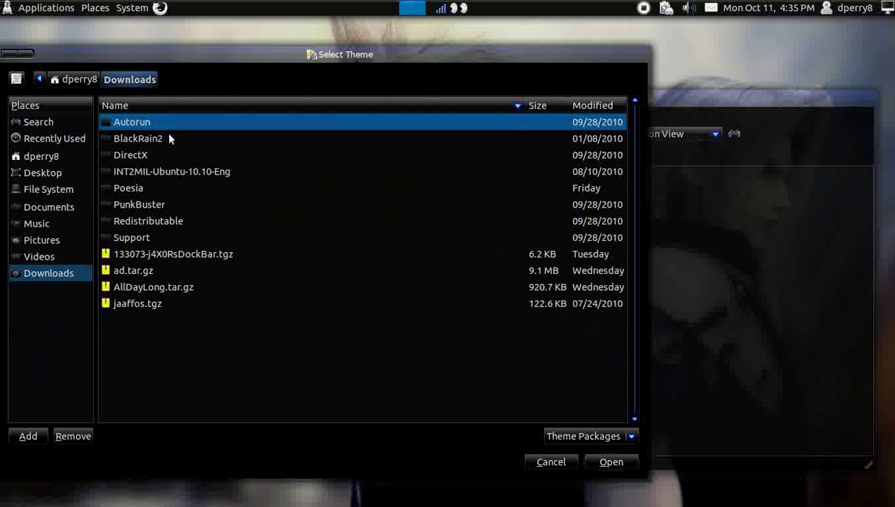
pyautogui.doubleClick(133, 191)
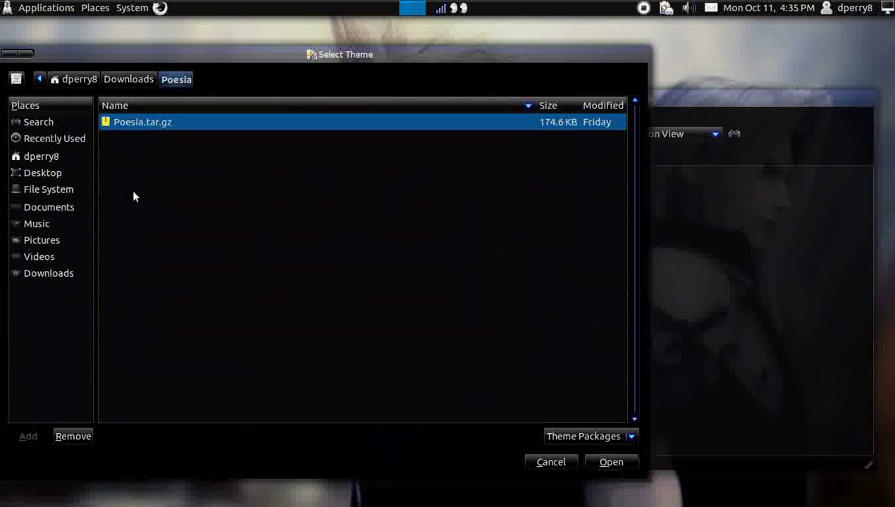
pyautogui.doubleClick(154, 133)
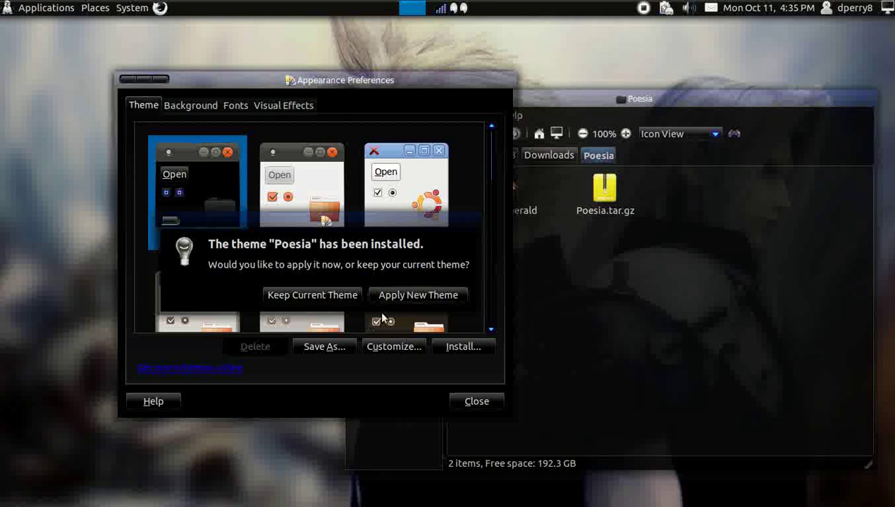
pyautogui.click(392, 294)
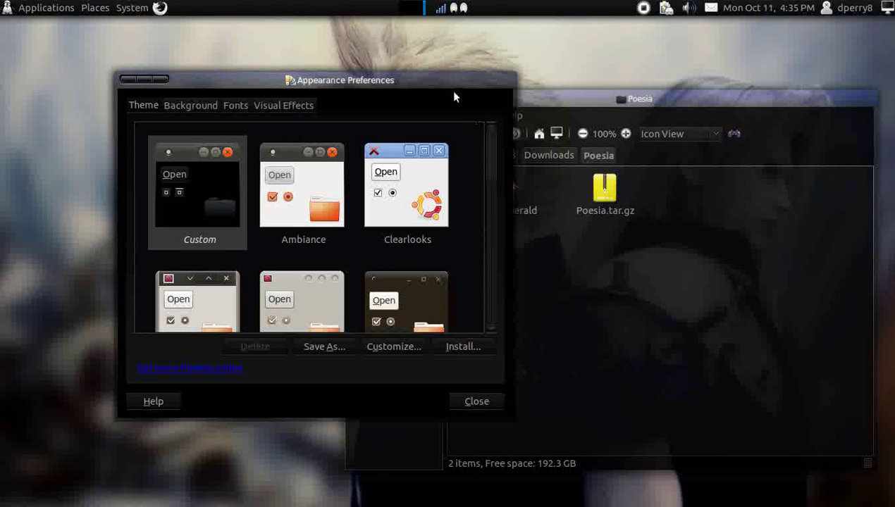
# Step: Browse the Applications and Places menus, then close the Places menu
pyautogui.click(63, 8)
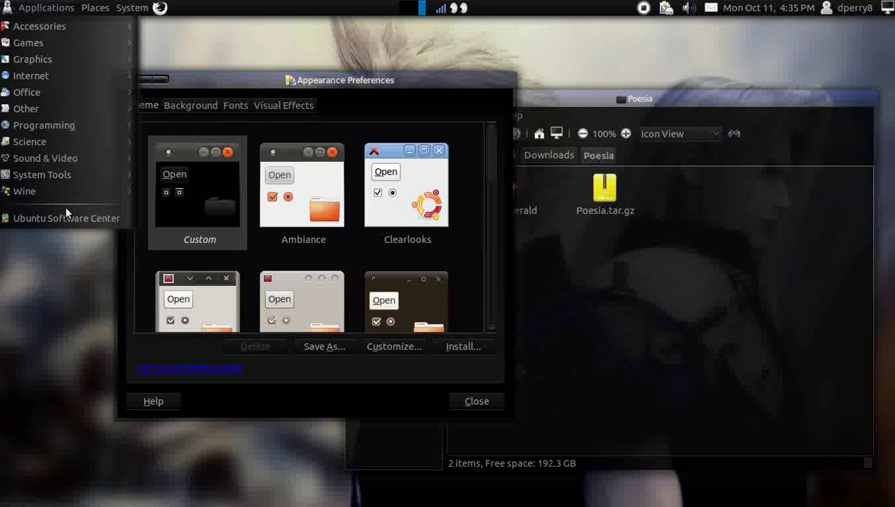
pyautogui.moveTo(96, 8)
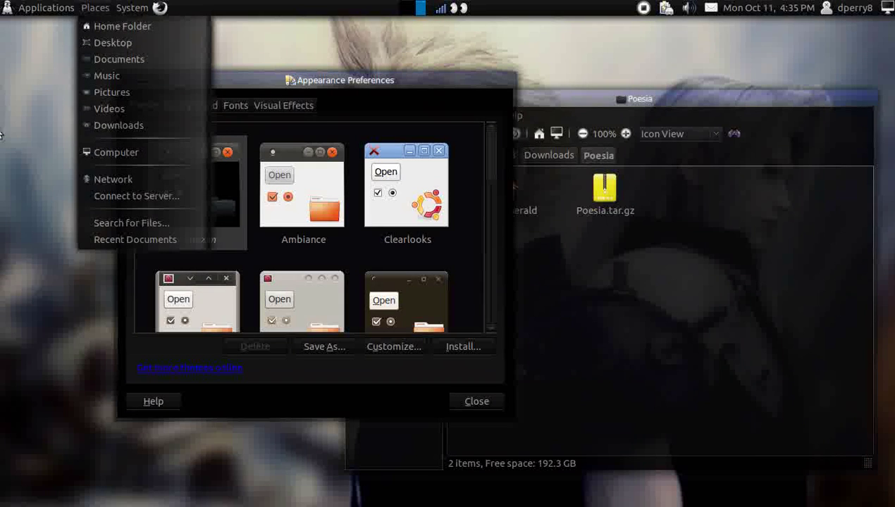
pyautogui.click(3, 136)
pyautogui.click(95, 8)
pyautogui.click(35, 187)
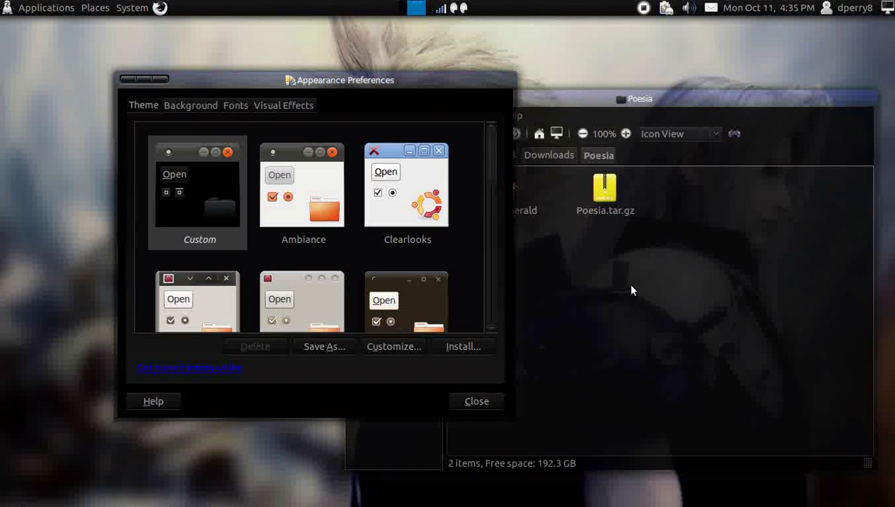
# Step: Close Appearance Preferences and launch Emerald Theme Manager from System > Preferences
pyautogui.click(169, 81)
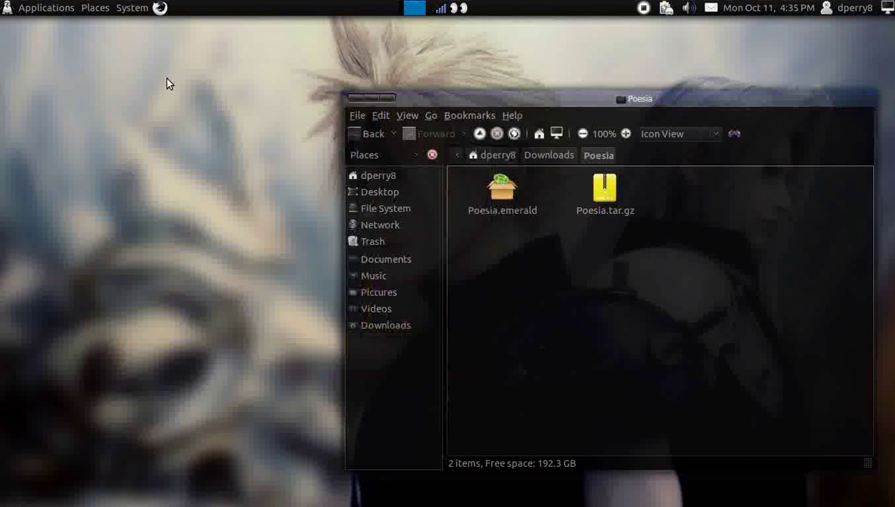
pyautogui.click(140, 10)
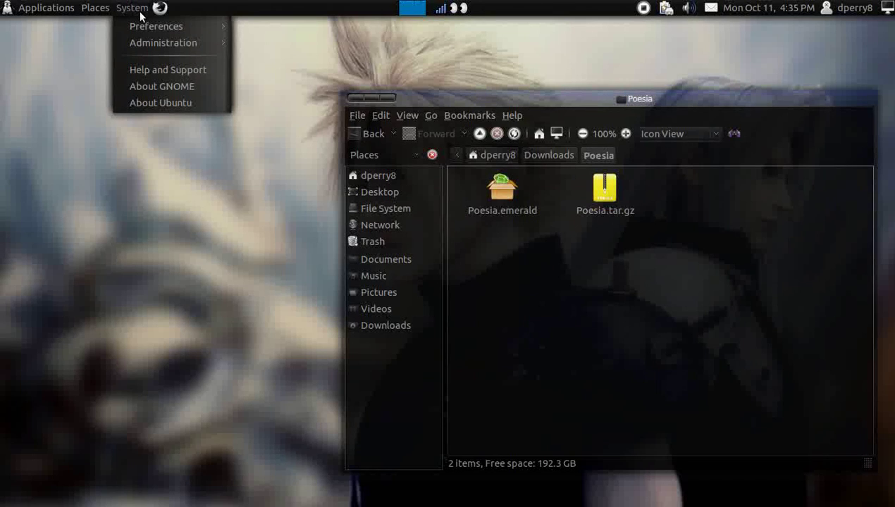
pyautogui.moveTo(148, 25)
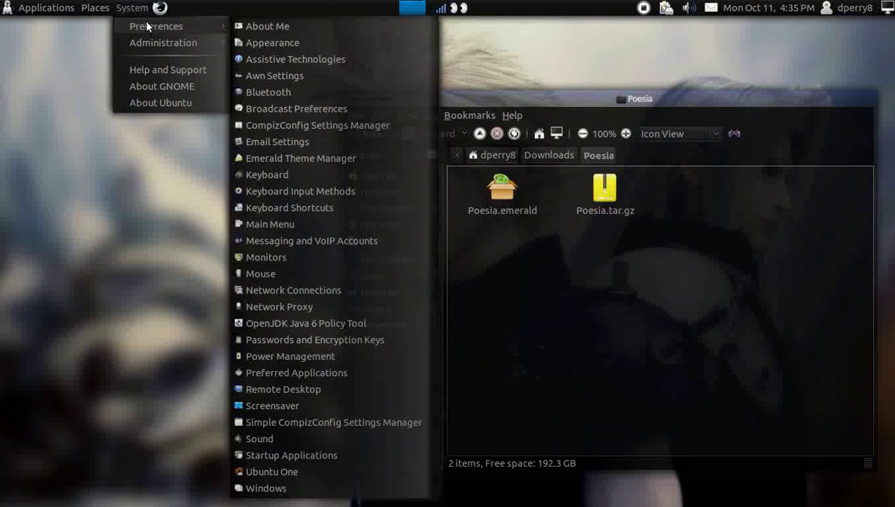
pyautogui.click(308, 163)
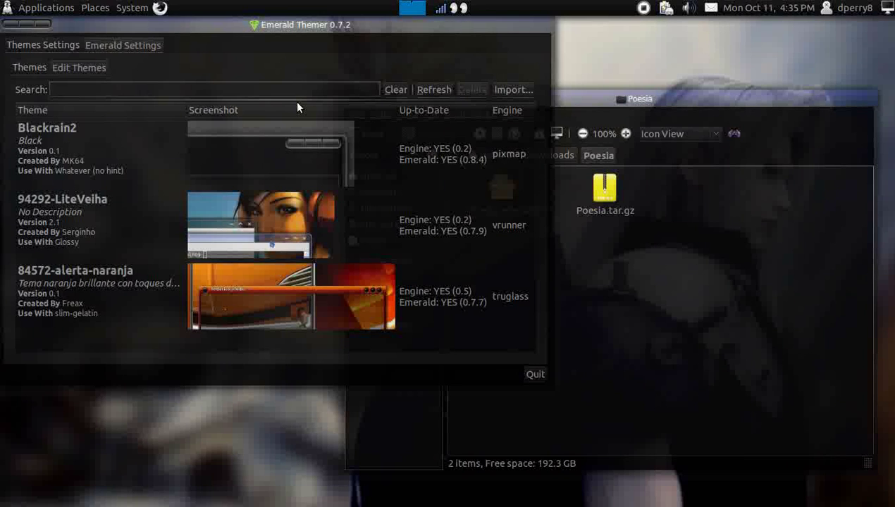
# Step: Replace the 'Untitled Theme' name with 'ffvii' in the theme details and save the theme
pyautogui.click(80, 68)
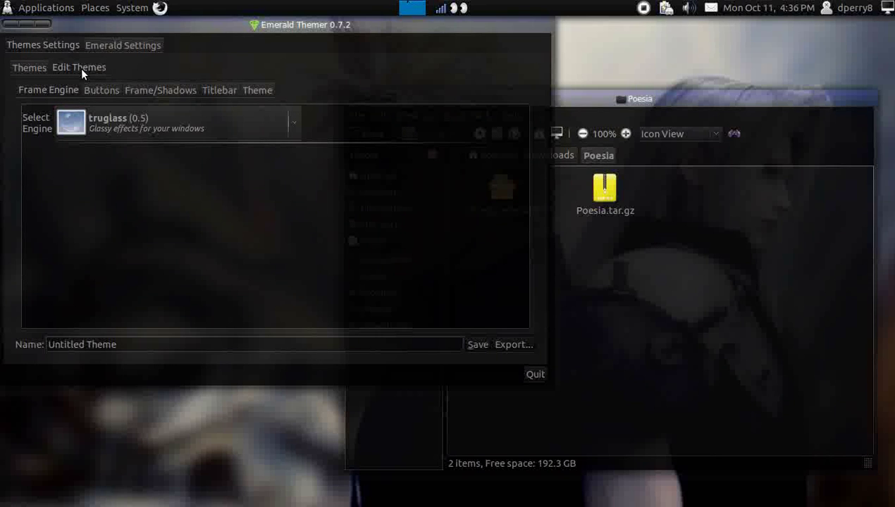
pyautogui.click(257, 97)
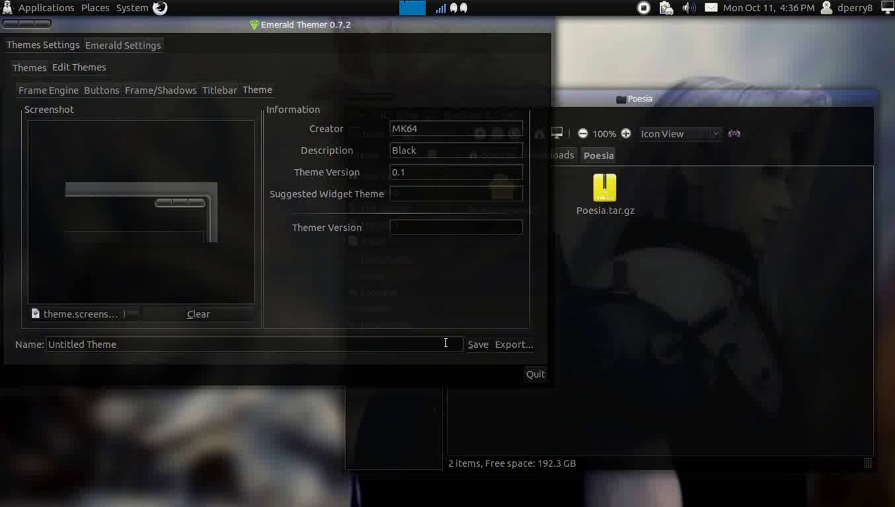
pyautogui.click(418, 345)
pyautogui.press('BackSpace')
pyautogui.press('BackSpace')
pyautogui.press('BackSpace')
pyautogui.press('BackSpace')
pyautogui.press('BackSpace')
pyautogui.press('BackSpace')
pyautogui.press('BackSpace')
pyautogui.press('BackSpace')
pyautogui.press('BackSpace')
pyautogui.press('BackSpace')
pyautogui.press('BackSpace')
pyautogui.press('BackSpace')
pyautogui.press('BackSpace')
pyautogui.press('BackSpace')
pyautogui.write('ffvii')
pyautogui.click(483, 345)
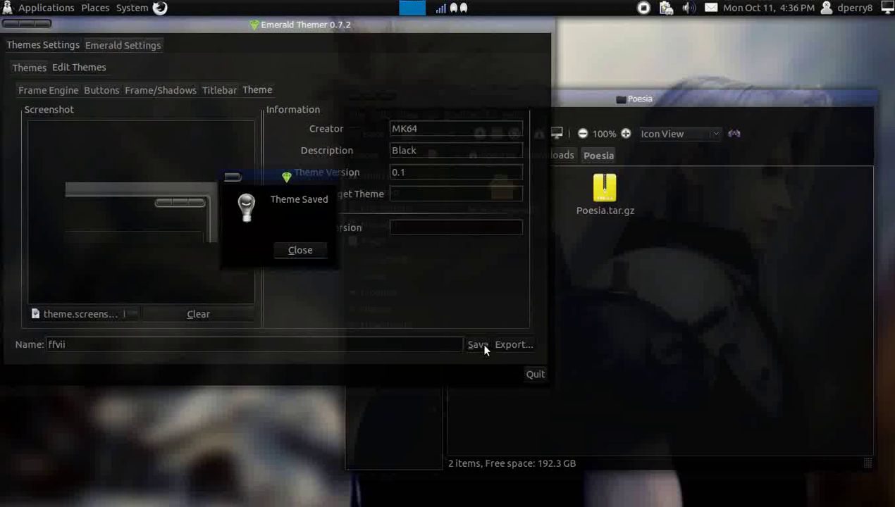
pyautogui.click(296, 251)
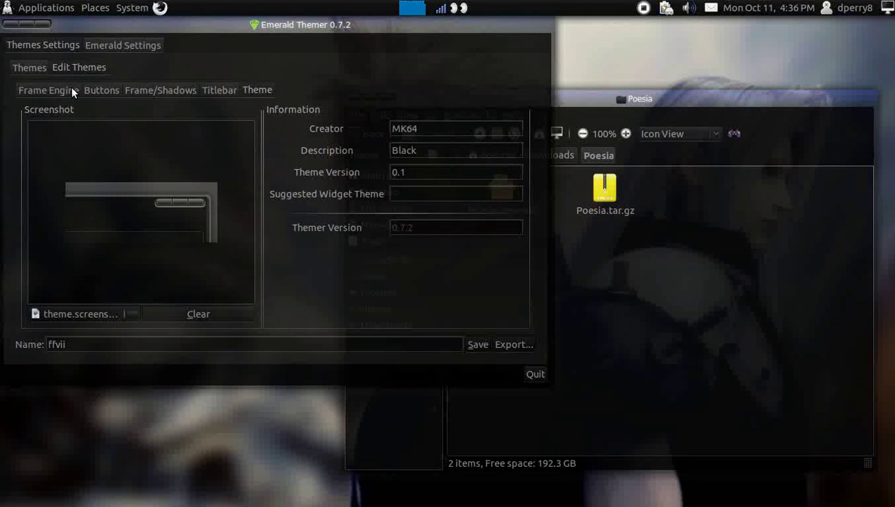
# Step: Import Downloads/Poesia/Poesia.emerald into Emerald Themer's installed themes list
pyautogui.click(41, 62)
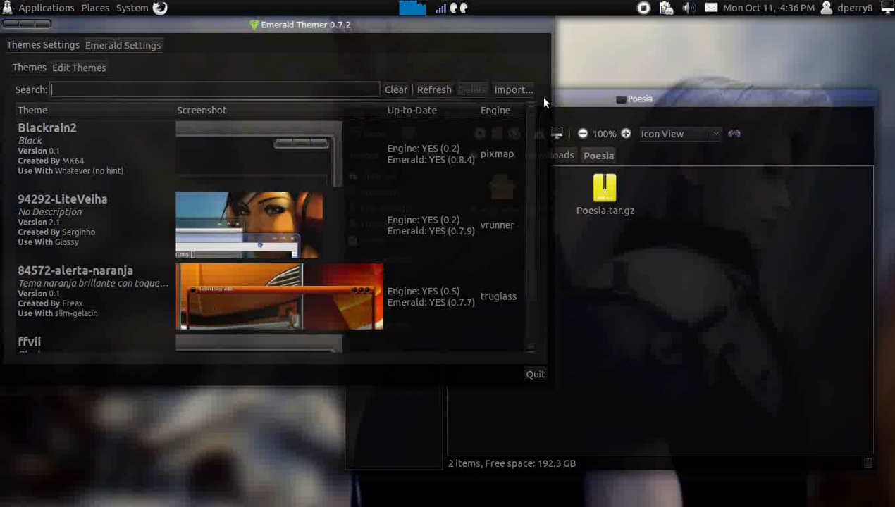
pyautogui.scroll(-2, 347, 161)
pyautogui.scroll(2, 347, 161)
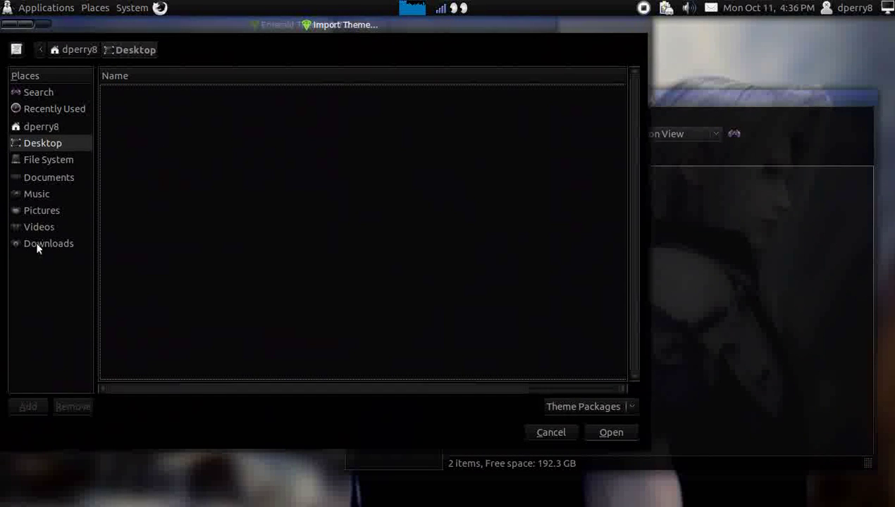
pyautogui.click(38, 244)
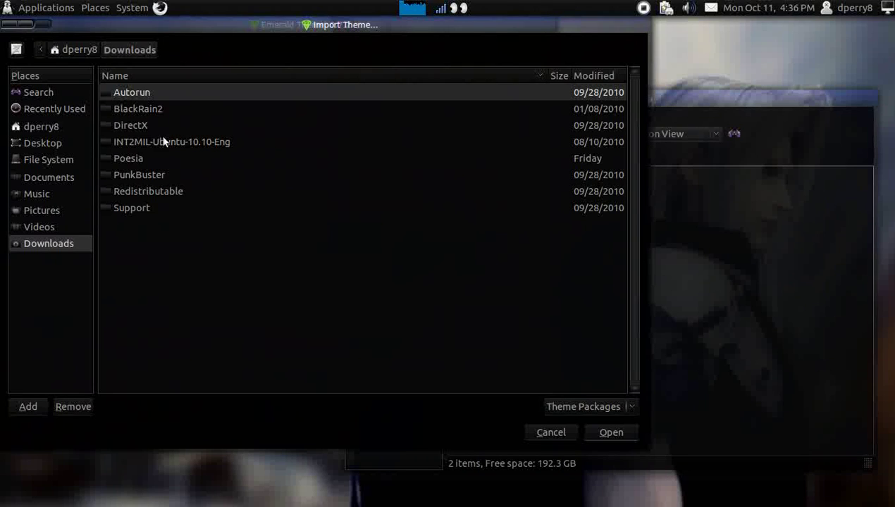
pyautogui.doubleClick(155, 160)
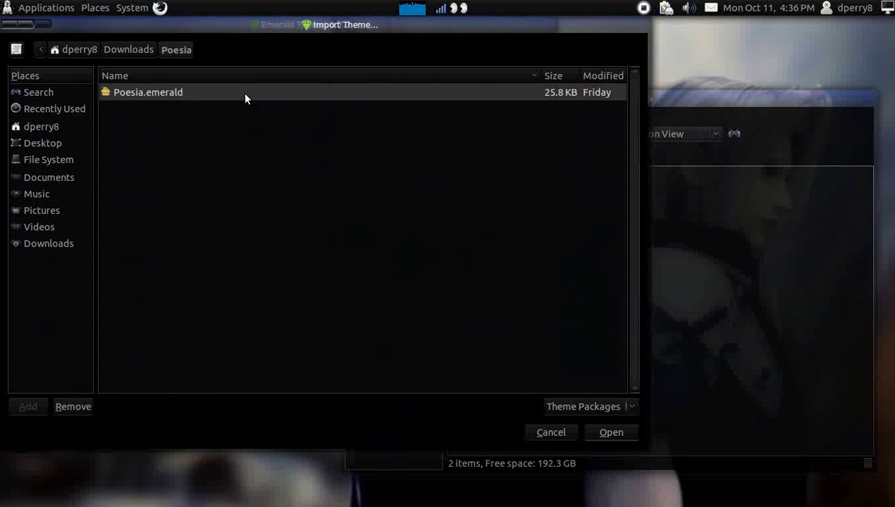
pyautogui.press('Return')
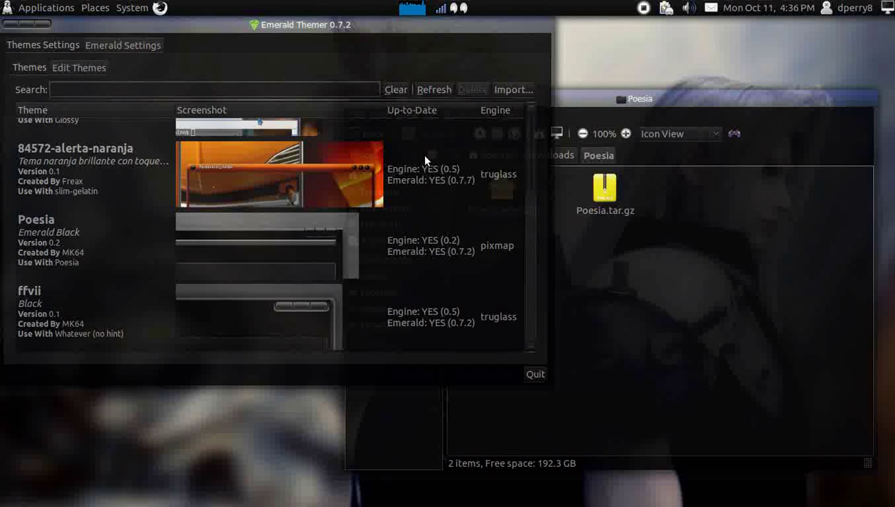
# Step: Apply the Poesia entry from the Emerald theme list, then rearrange the theme manager and Poesia folder windows
pyautogui.doubleClick(155, 257)
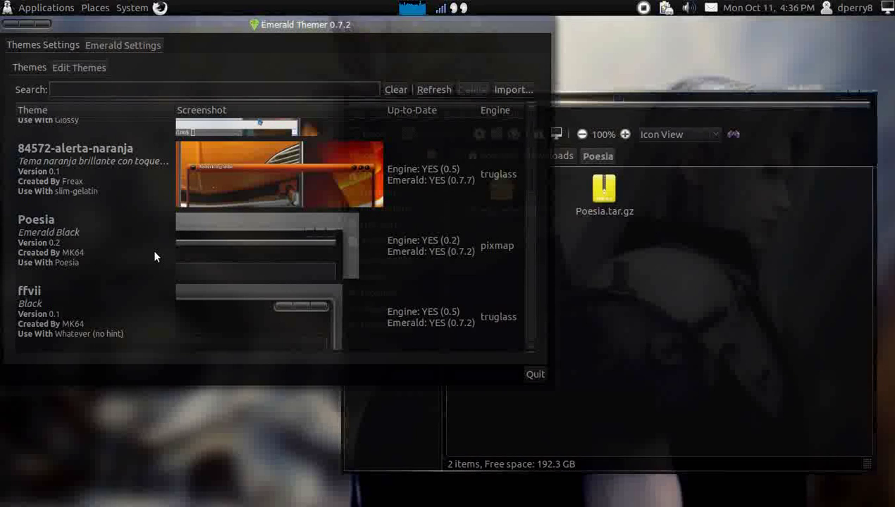
pyautogui.click(155, 256)
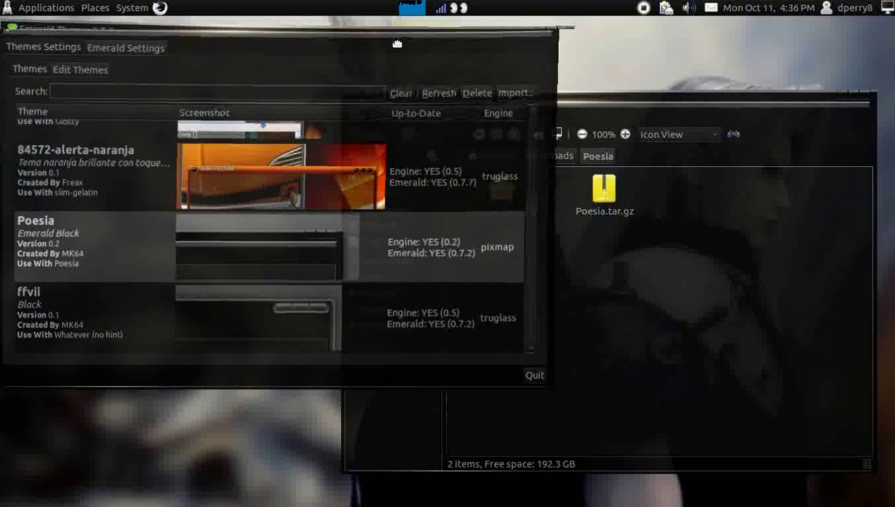
pyautogui.moveTo(517, 21); pyautogui.dragTo(549, 41)
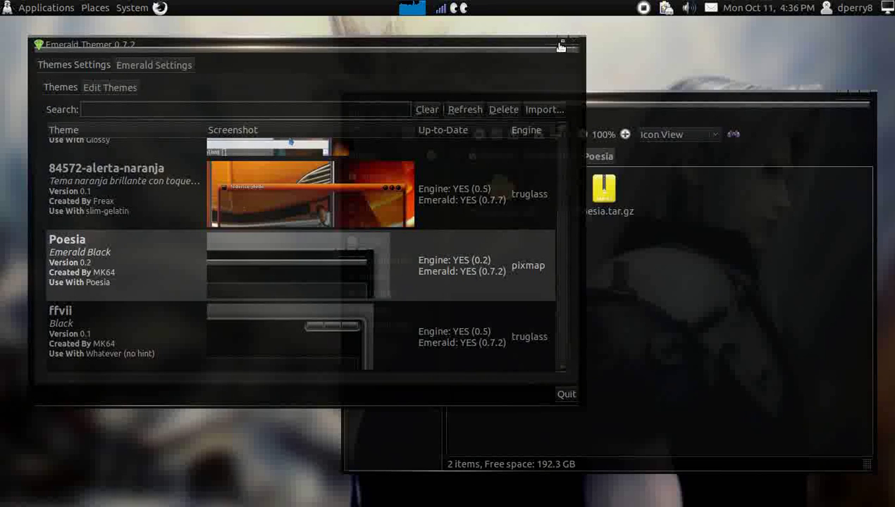
pyautogui.click(737, 105)
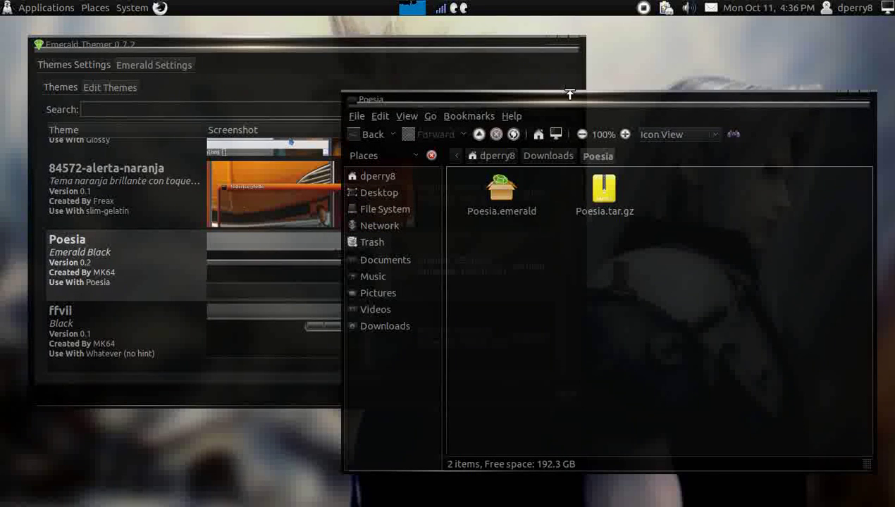
pyautogui.click(424, 75)
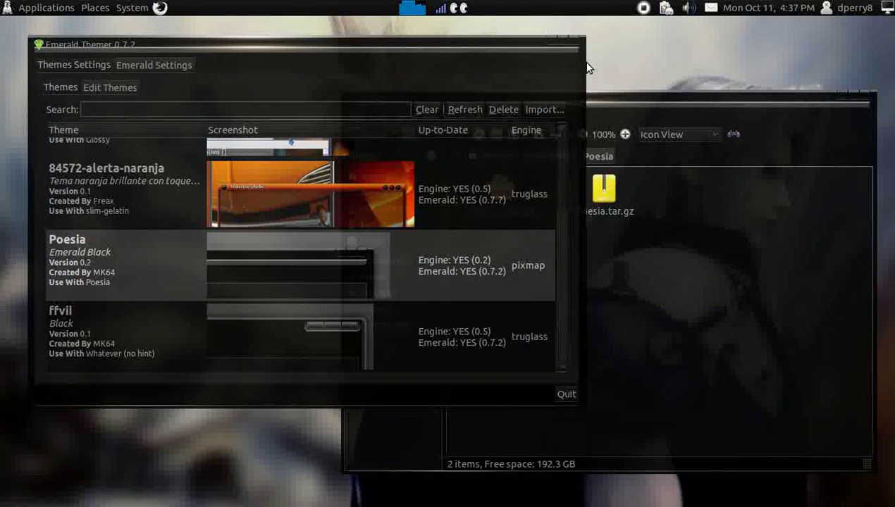
pyautogui.click(135, 88)
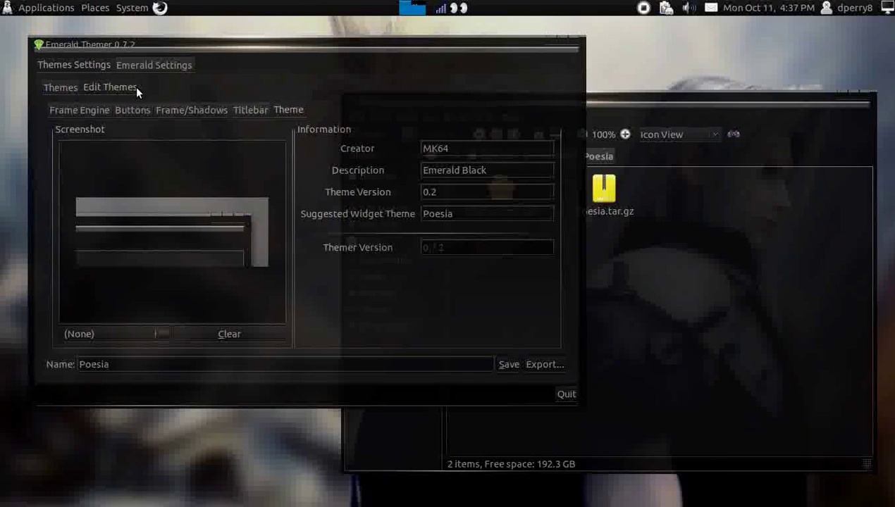
pyautogui.click(250, 113)
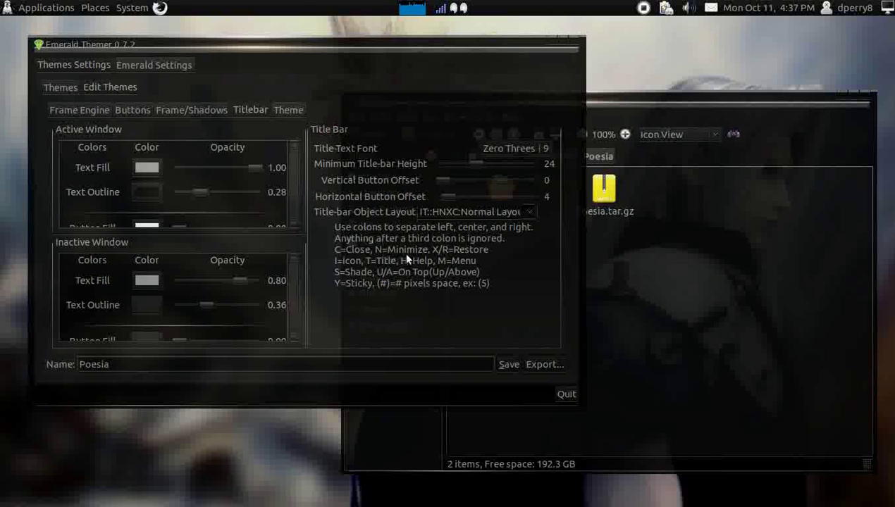
pyautogui.click(748, 98)
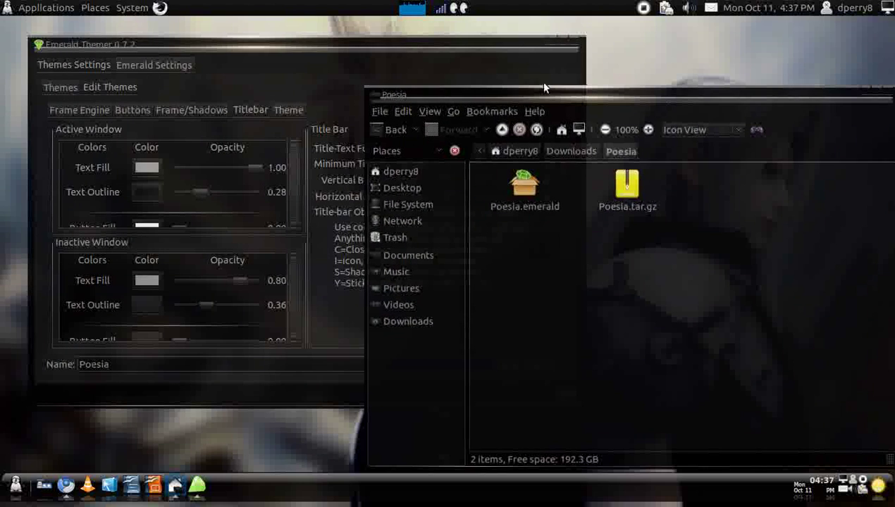
pyautogui.click(523, 64)
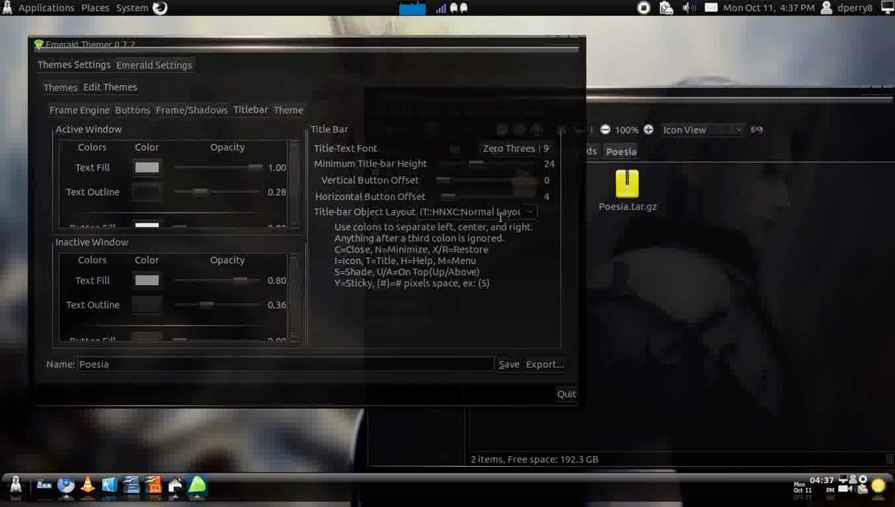
# Step: Delete Poesia's entire title-bar object layout string so the field is empty
pyautogui.press('End')
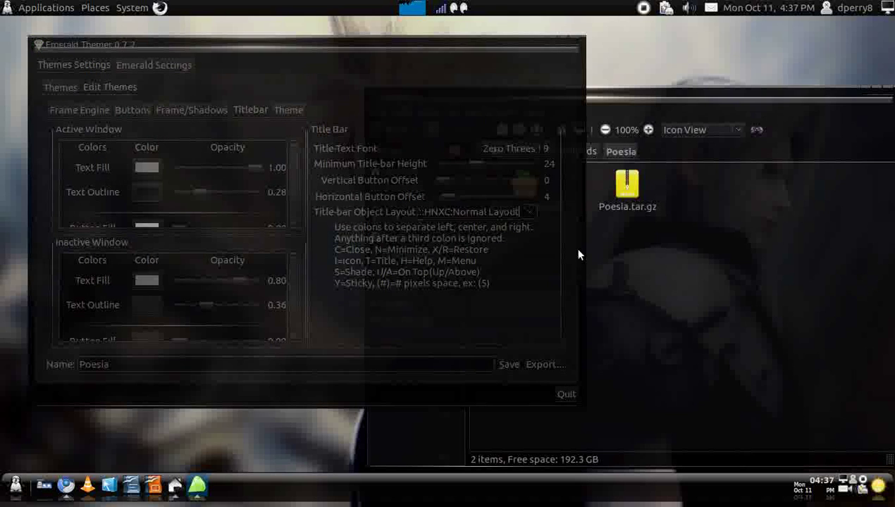
pyautogui.press('BackSpace')
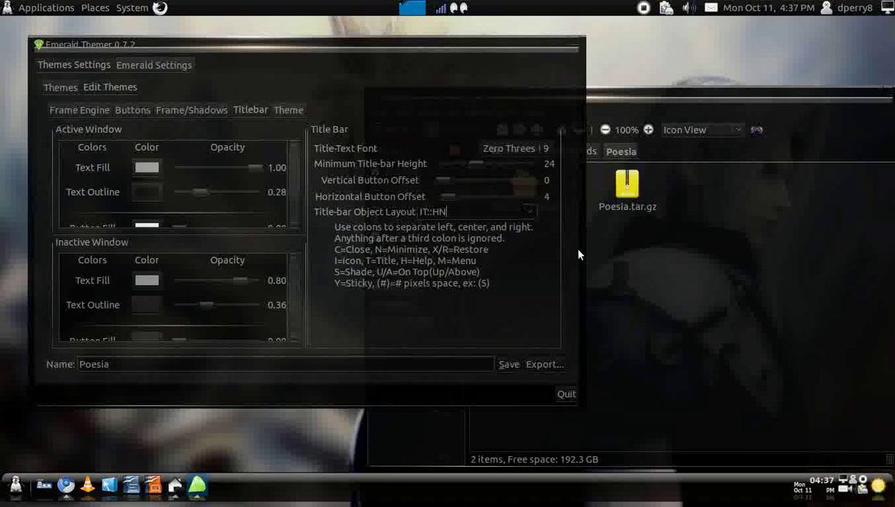
pyautogui.press('BackSpace')
pyautogui.press('BackSpace')
pyautogui.press('BackSpace')
pyautogui.press('BackSpace')
pyautogui.press('BackSpace')
pyautogui.press('BackSpace')
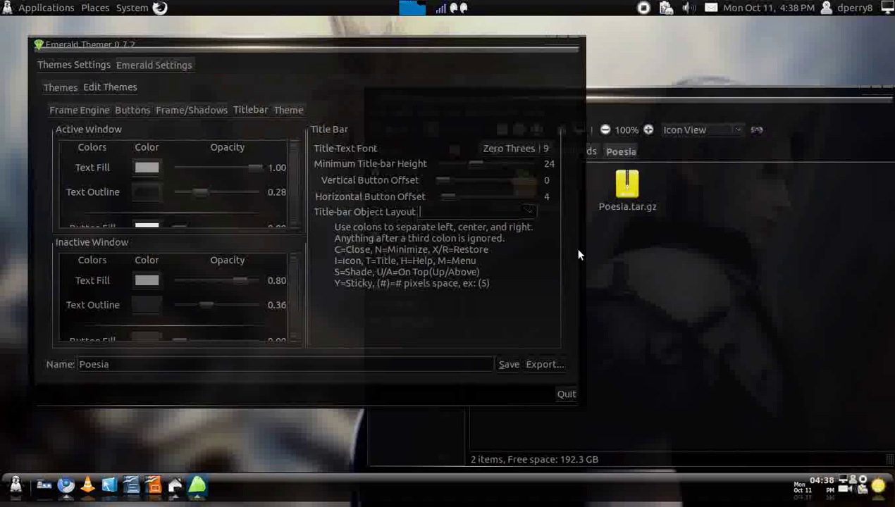
# Step: Enter CXN:IT as the title-bar object layout: close, maximize, minimize left, icon and title centred
pyautogui.write('C')
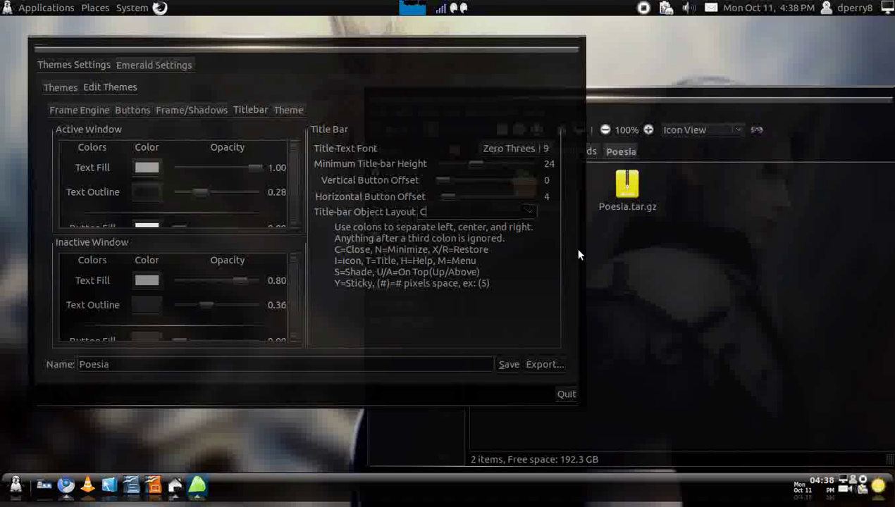
pyautogui.write('XN')
pyautogui.write(':')
pyautogui.write('I')
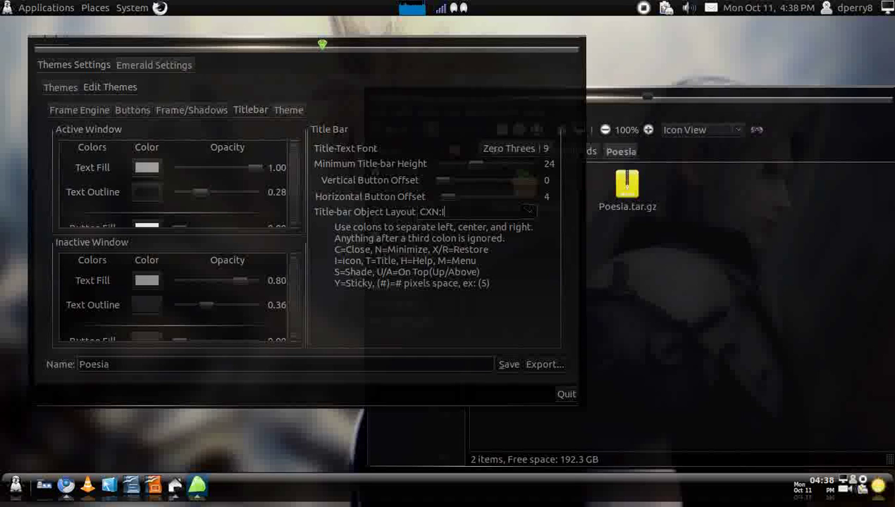
pyautogui.write('T')
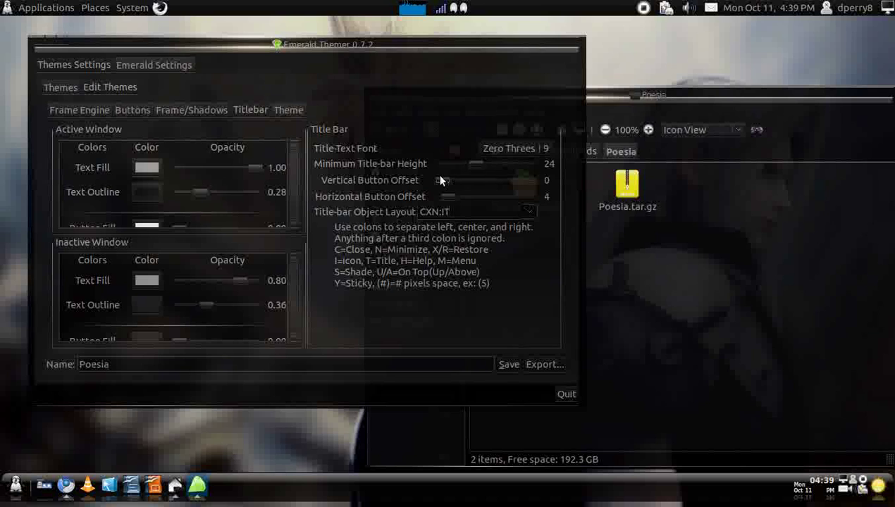
# Step: Lower Poesia's minimum title-bar height to 22 and look over the frame and button settings
pyautogui.moveTo(472, 169)
pyautogui.mouseDown()
pyautogui.moveTo(481, 168)
pyautogui.moveTo(472, 167)
pyautogui.mouseUp()
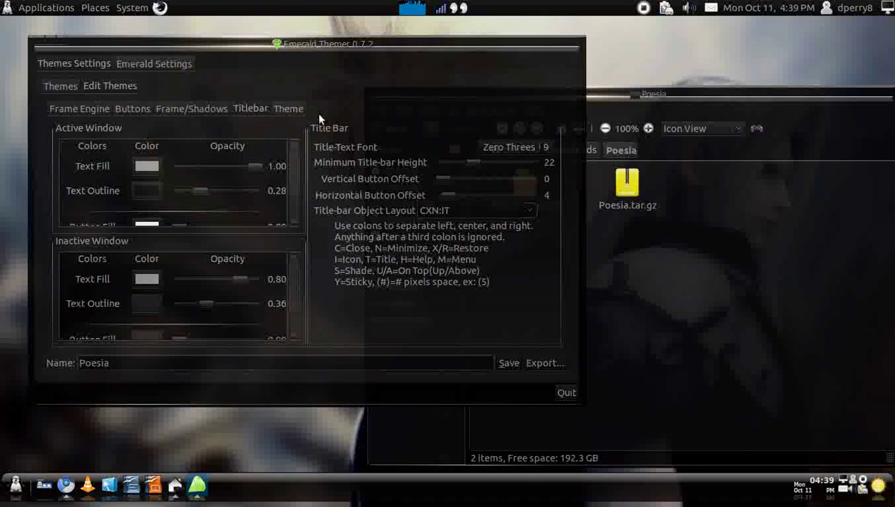
pyautogui.click(204, 107)
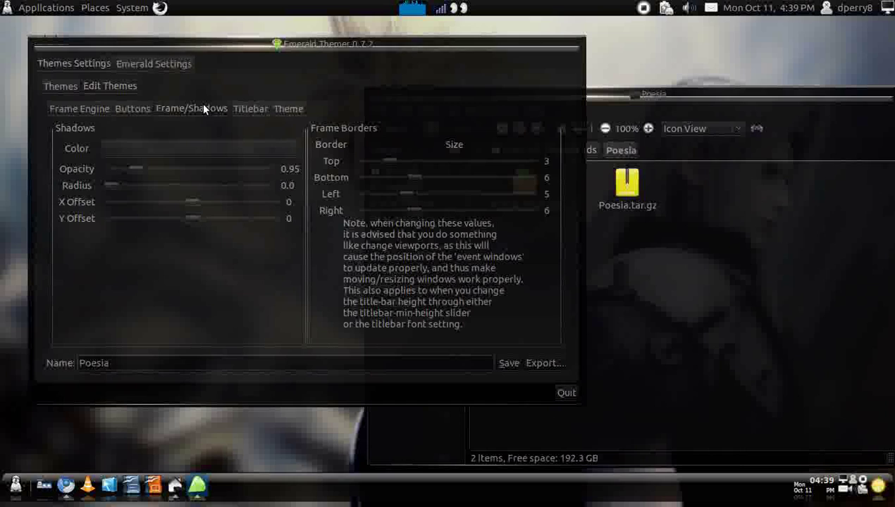
pyautogui.click(136, 109)
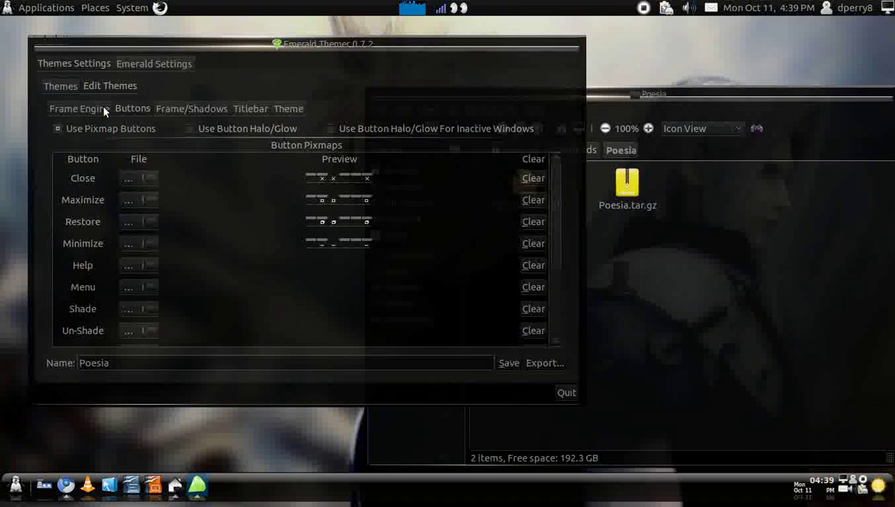
# Step: Try the truglass frame engine, then set the frame engine back to pixmap
pyautogui.click(103, 109)
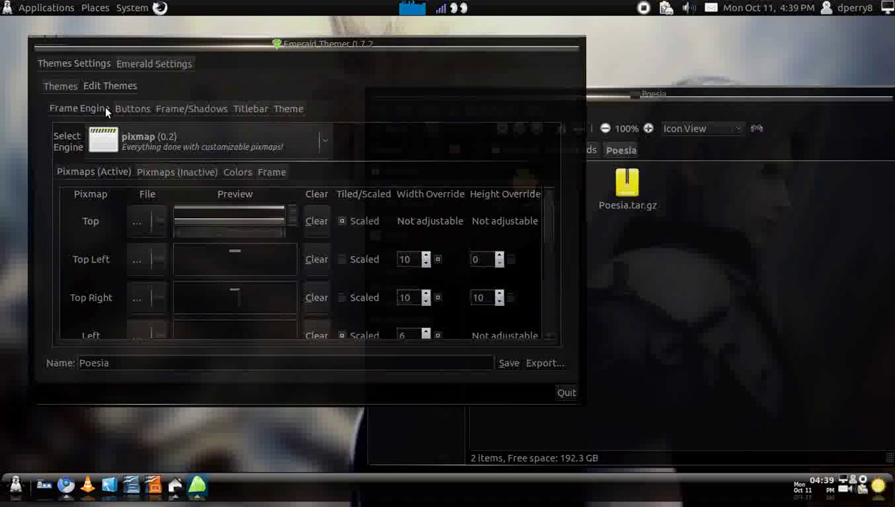
pyautogui.click(181, 148)
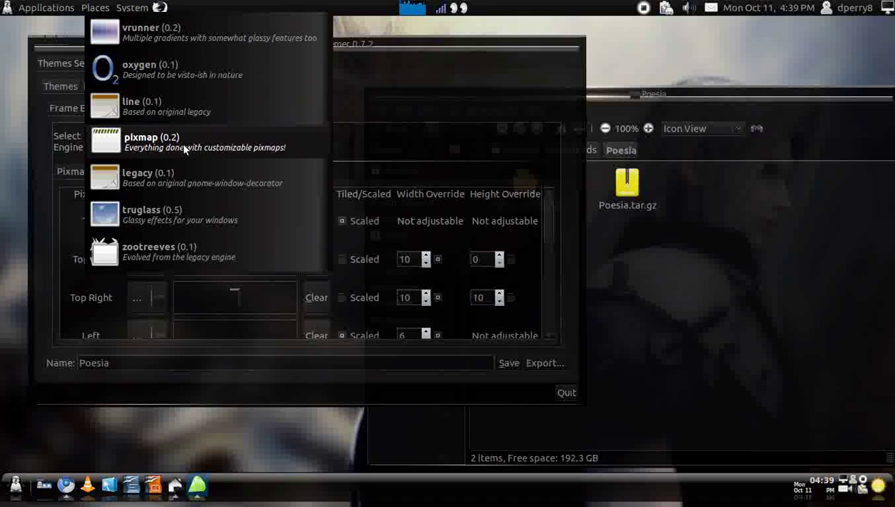
pyautogui.press('Escape')
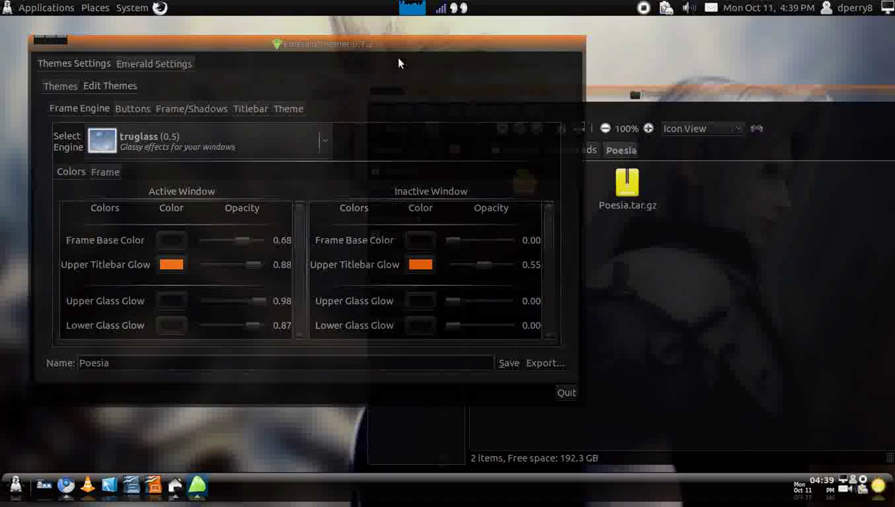
pyautogui.click(262, 148)
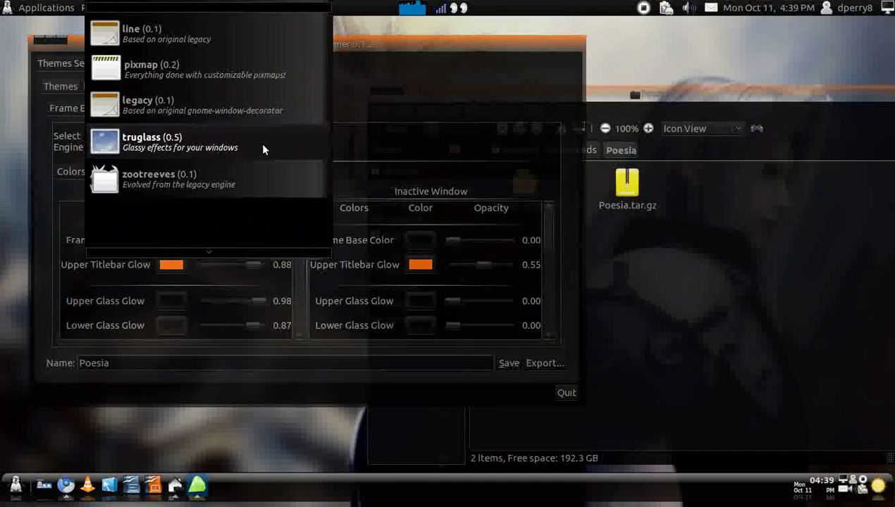
pyautogui.click(263, 79)
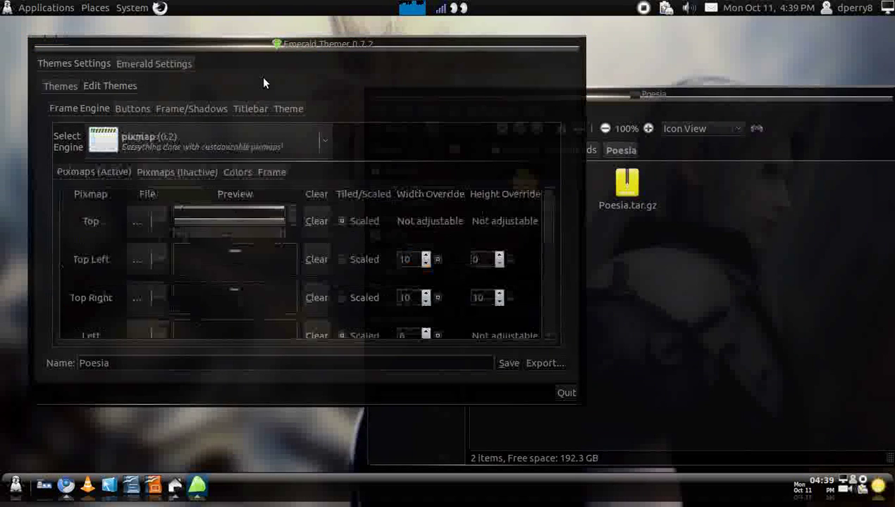
pyautogui.moveTo(410, 44); pyautogui.dragTo(399, 60)
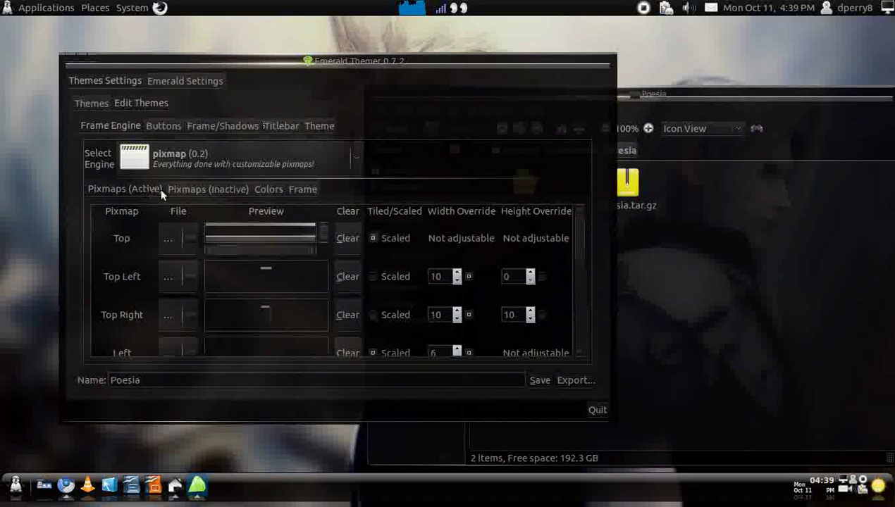
# Step: Show the pixmap engine's blend colours at 0.00 opacity and close the Poesia folder window
pyautogui.click(264, 189)
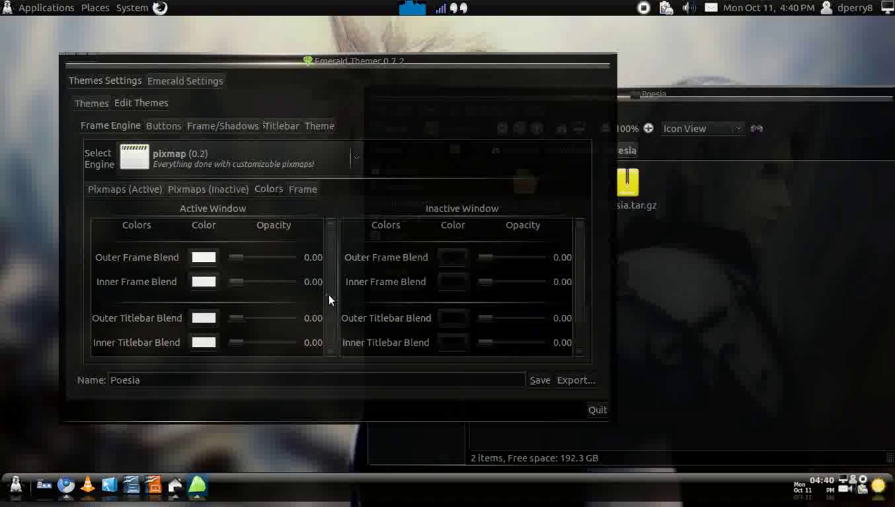
pyautogui.scroll(-1, 325, 303)
pyautogui.scroll(1, 325, 309)
pyautogui.moveTo(447, 68)
pyautogui.mouseDown()
pyautogui.moveTo(378, 62)
pyautogui.moveTo(462, 68)
pyautogui.mouseUp()
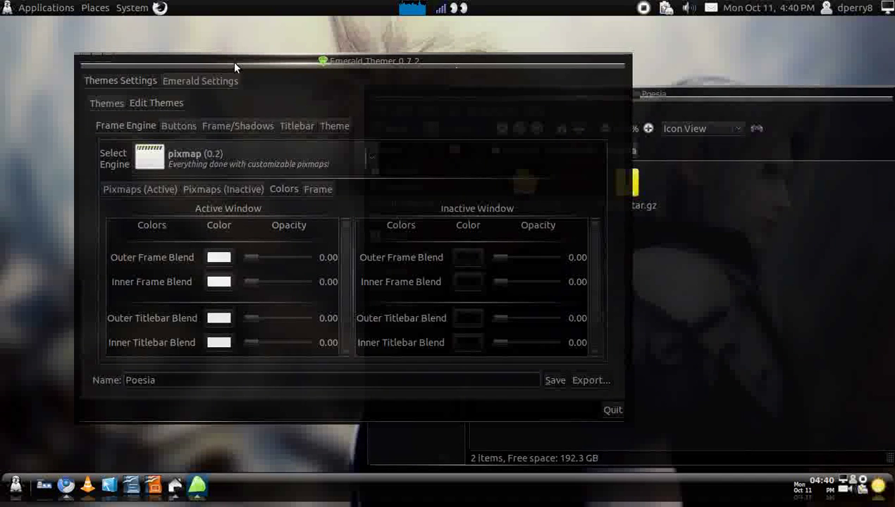
pyautogui.moveTo(234, 63); pyautogui.dragTo(192, 64)
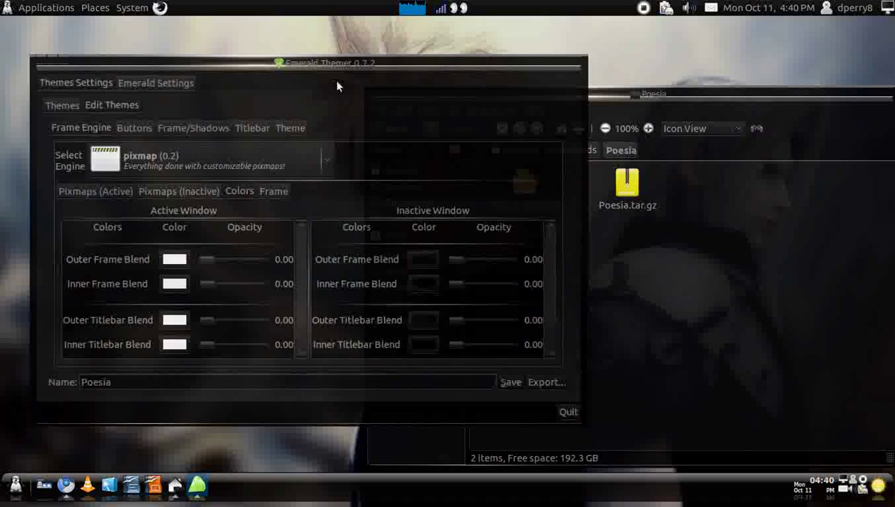
pyautogui.moveTo(707, 99); pyautogui.dragTo(705, 77)
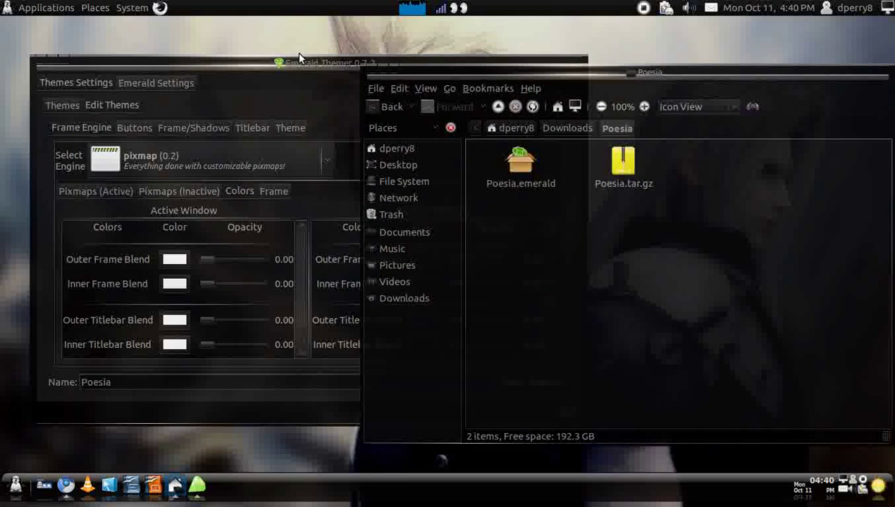
pyautogui.click(370, 71)
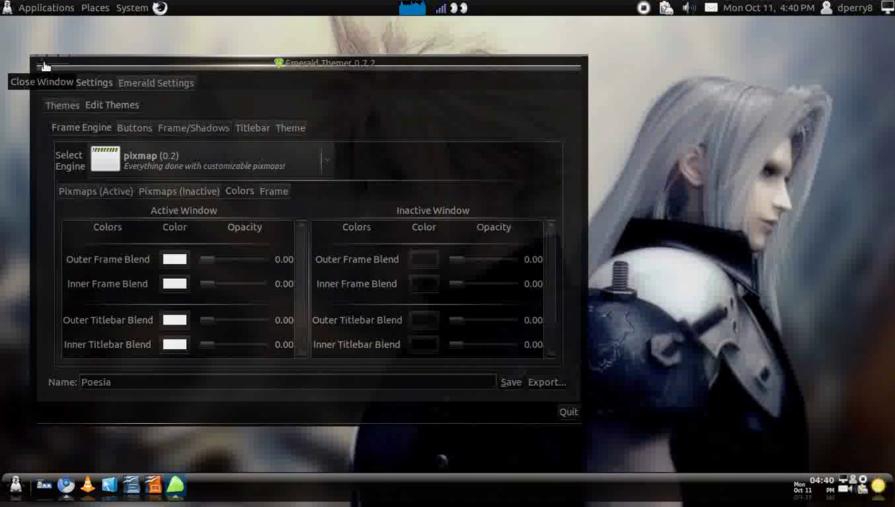
# Step: Close Emerald Themer and launch Ubuntu Software Center from the Applications menu
pyautogui.click(43, 66)
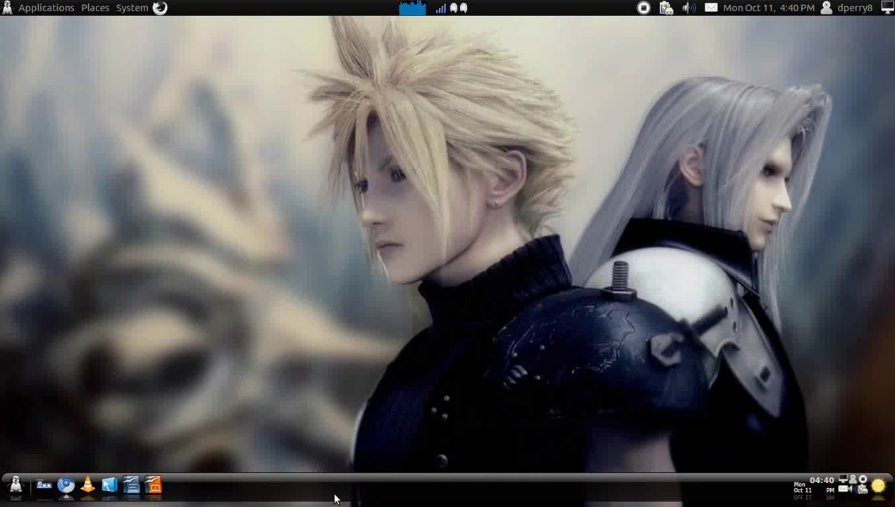
pyautogui.rightClick(392, 497)
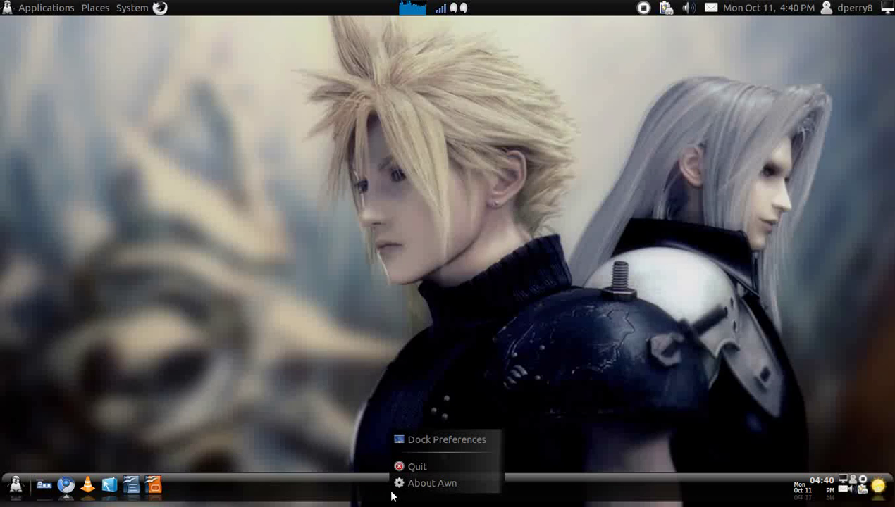
pyautogui.click(331, 452)
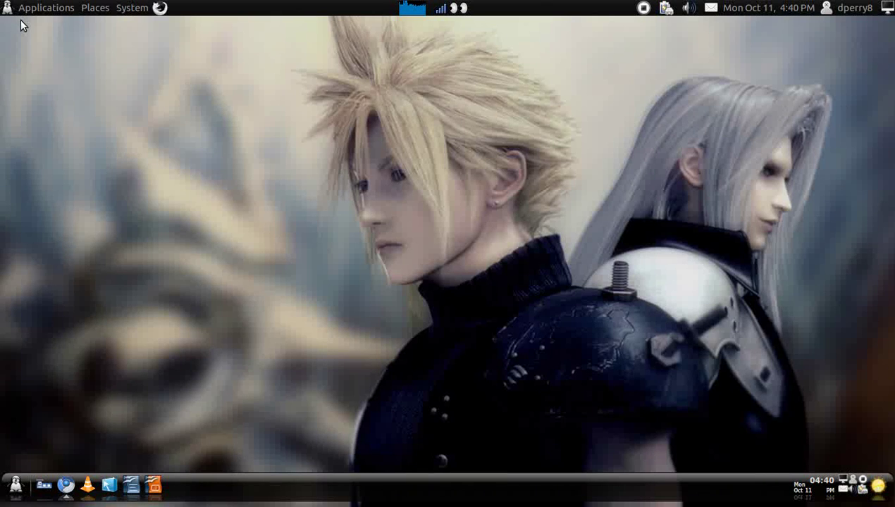
pyautogui.click(40, 14)
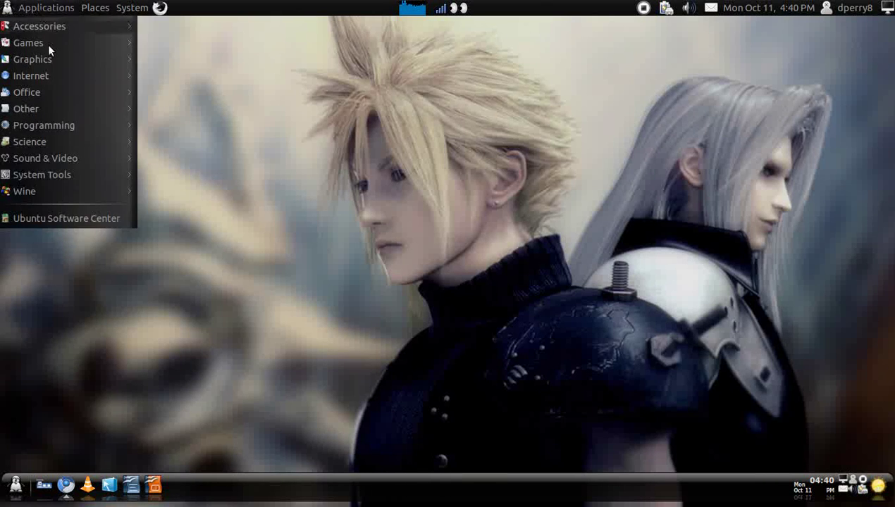
pyautogui.click(82, 216)
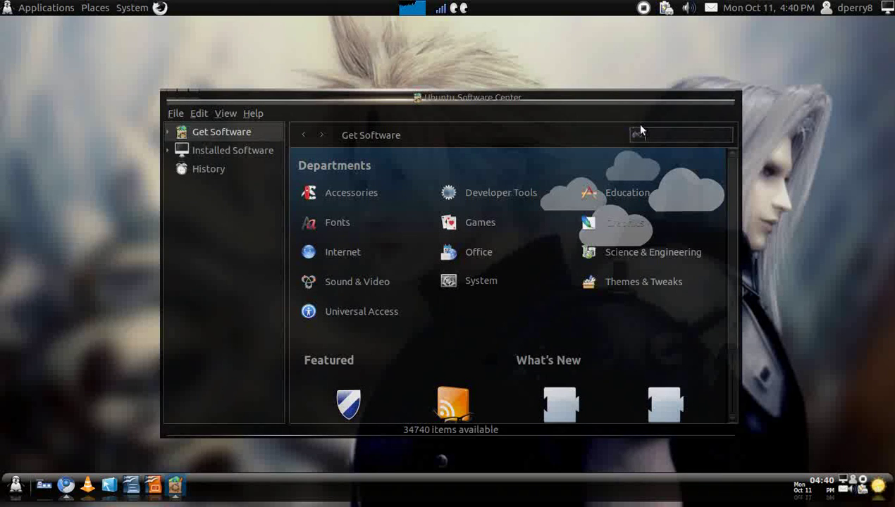
# Step: Search the Software Center for 'cair' instead of 'awn' to list the Cairo-Dock packages
pyautogui.click(670, 132)
pyautogui.write('awn')
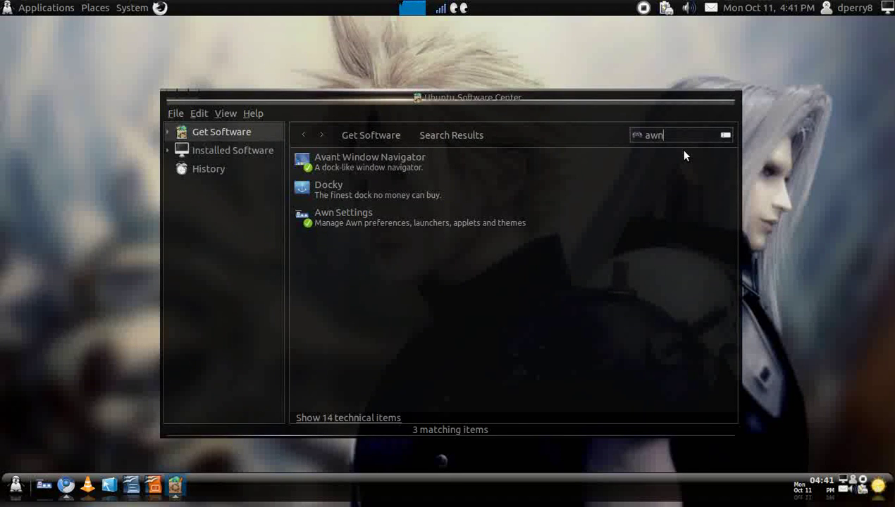
pyautogui.press('BackSpace')
pyautogui.press('BackSpace')
pyautogui.press('BackSpace')
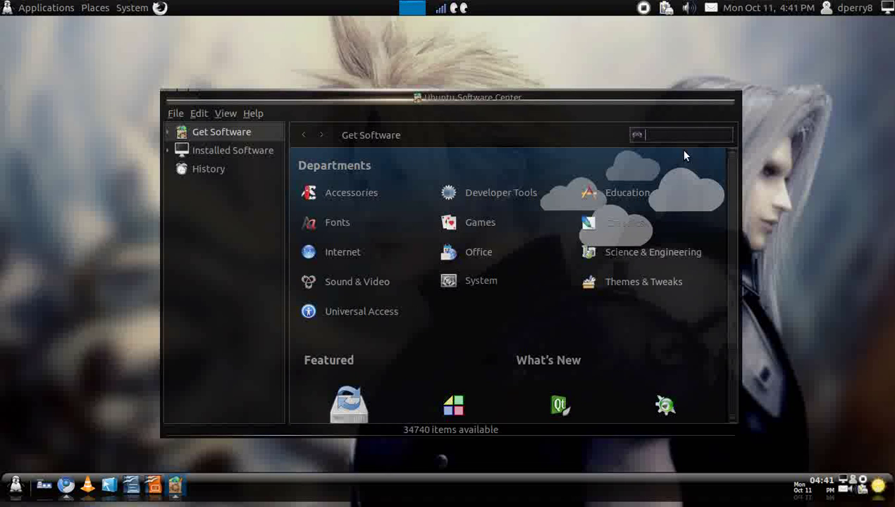
pyautogui.write('cair')
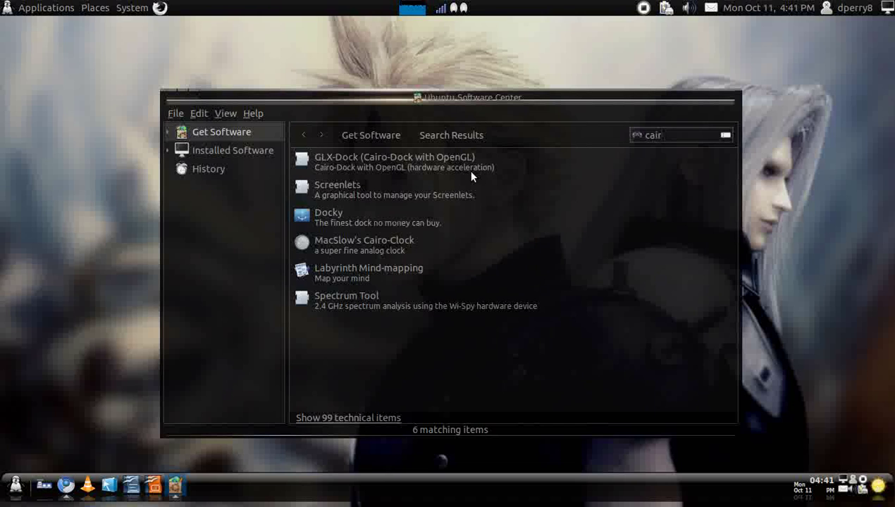
# Step: Install GLX-Dock (Cairo-Dock with OpenGL), authenticating with the account password
pyautogui.click(383, 171)
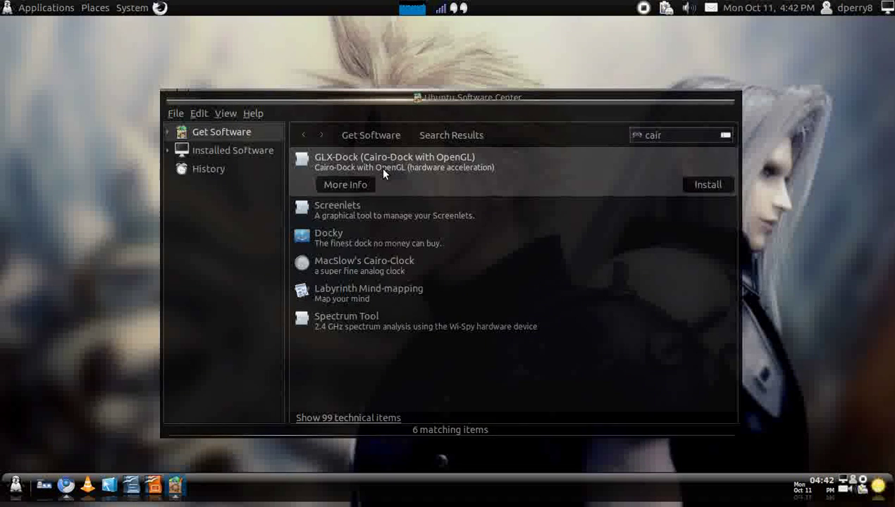
pyautogui.click(707, 184)
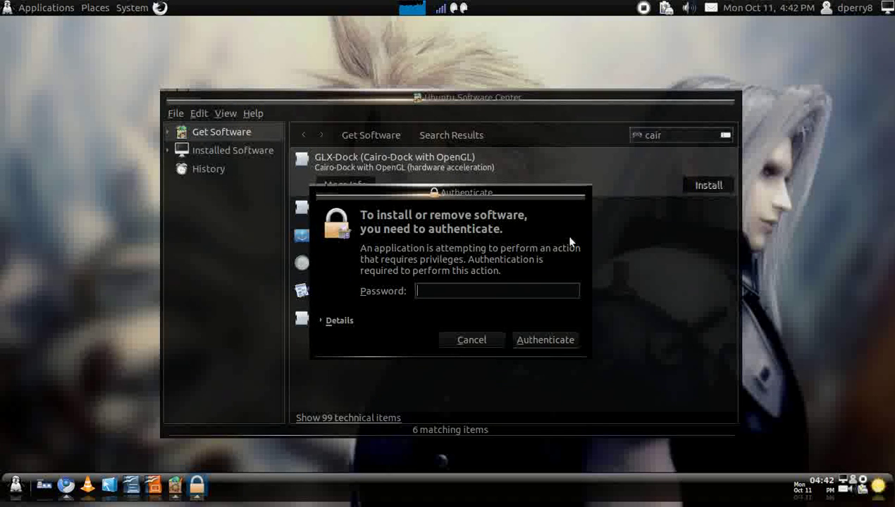
pyautogui.write('•••••')
pyautogui.press('Return')
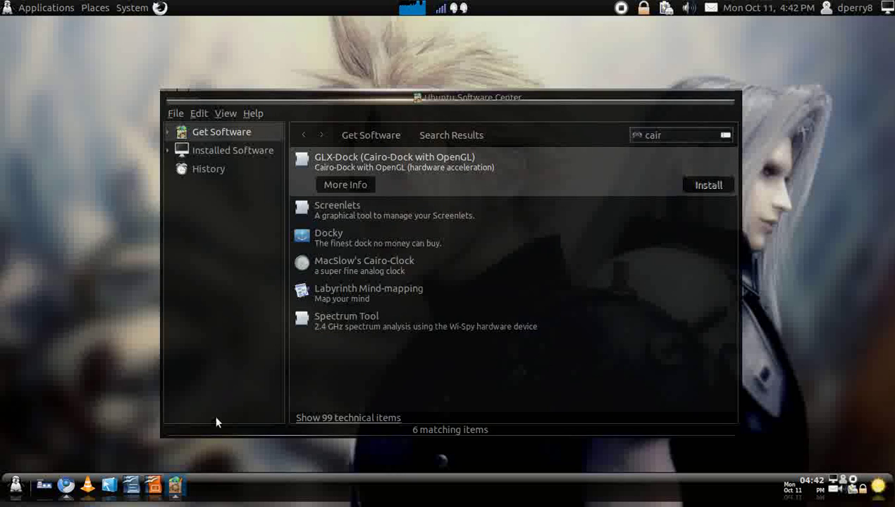
# Step: Open and close the Applications menu while the installation runs
pyautogui.click(15, 486)
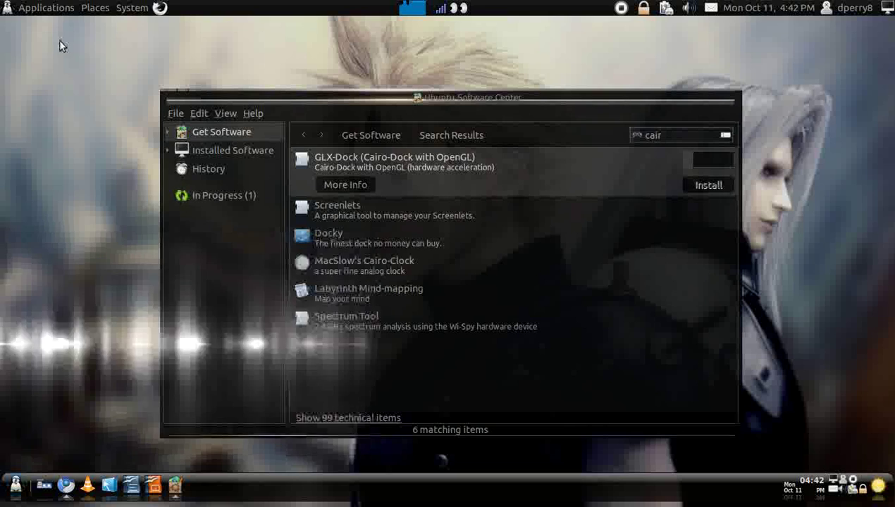
pyautogui.click(60, 7)
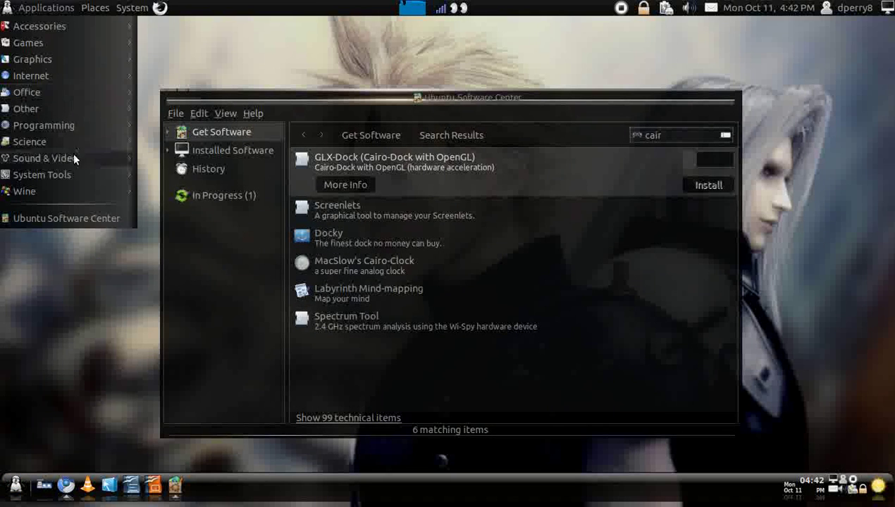
pyautogui.click(121, 285)
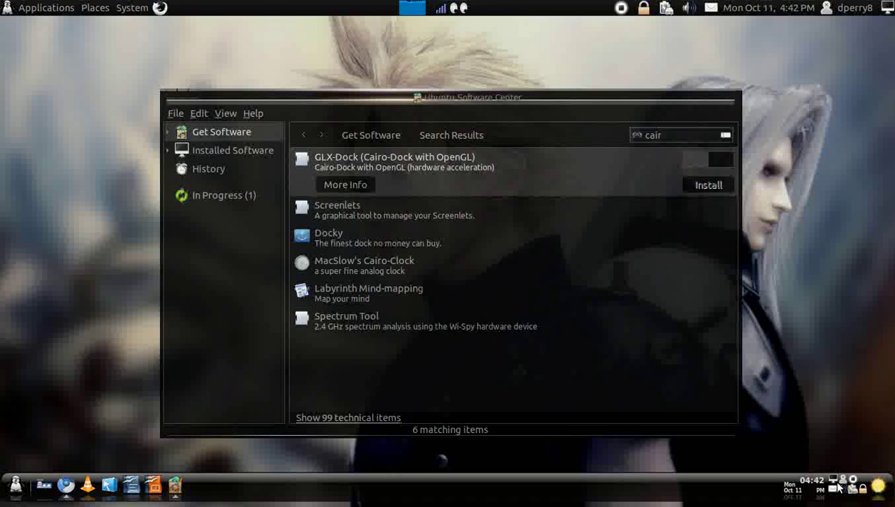
pyautogui.rightClick(601, 497)
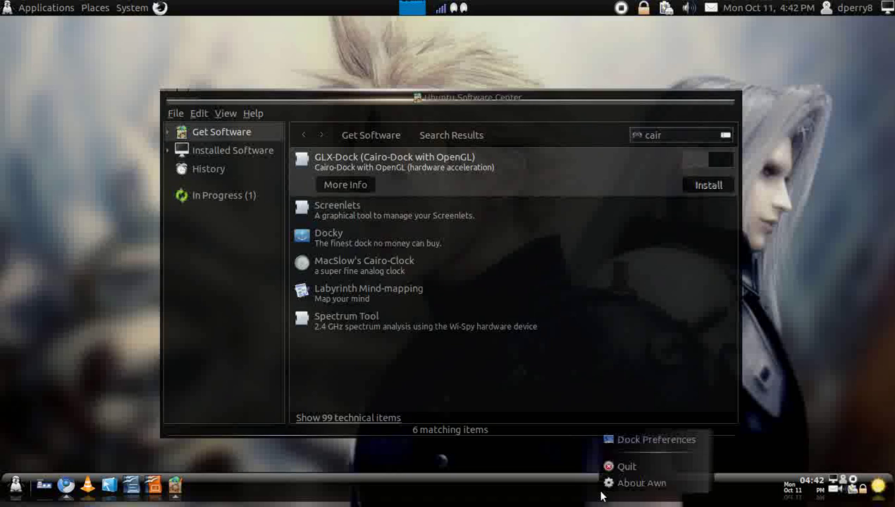
pyautogui.click(628, 441)
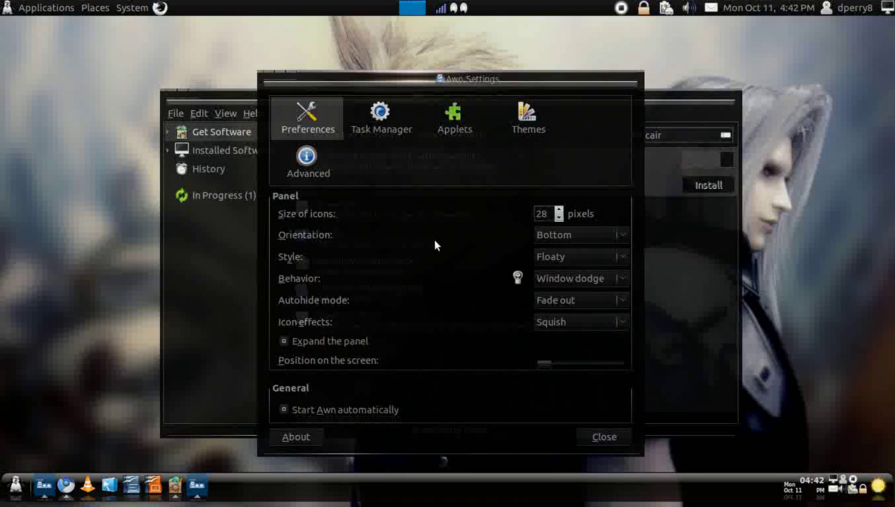
pyautogui.click(537, 241)
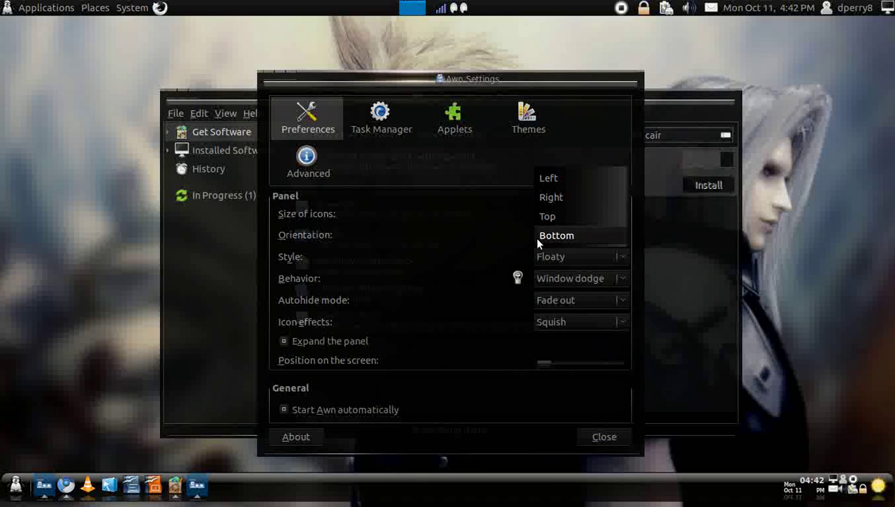
pyautogui.click(425, 243)
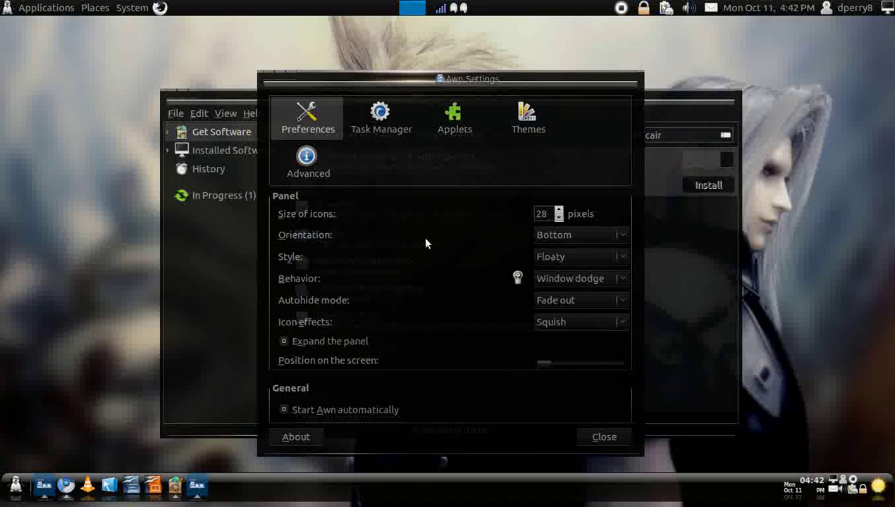
pyautogui.click(556, 259)
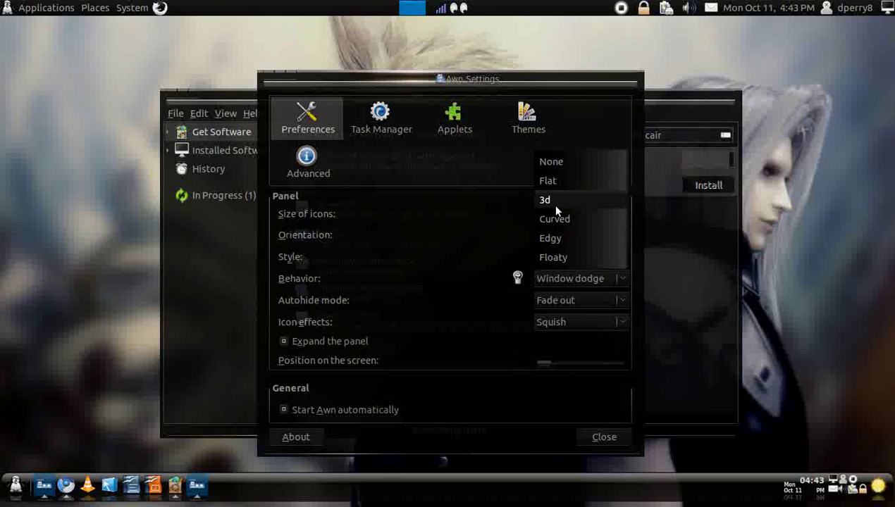
pyautogui.click(480, 270)
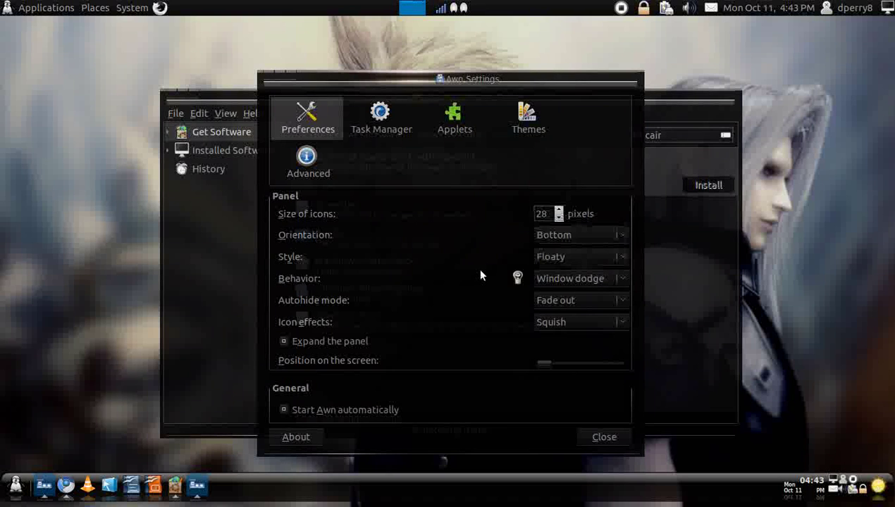
pyautogui.click(585, 443)
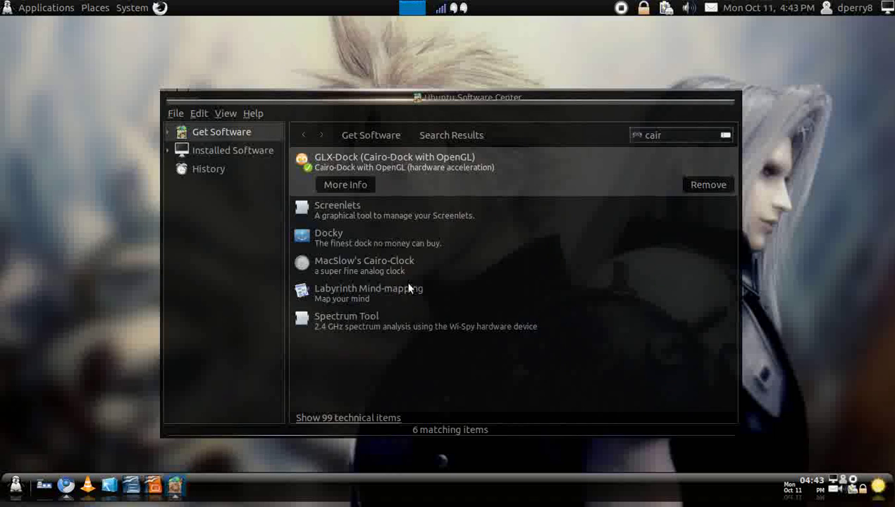
# Step: Close Software Center and quit the Awn dock
pyautogui.click(171, 96)
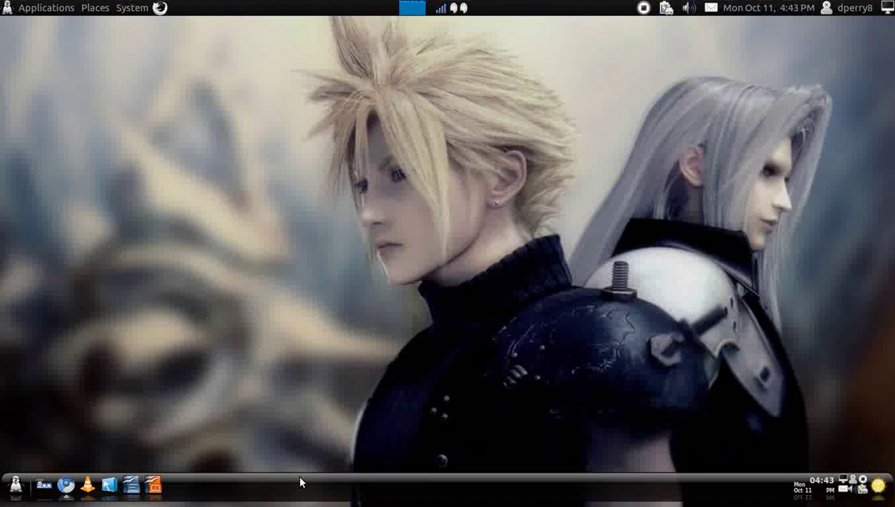
pyautogui.rightClick(299, 478)
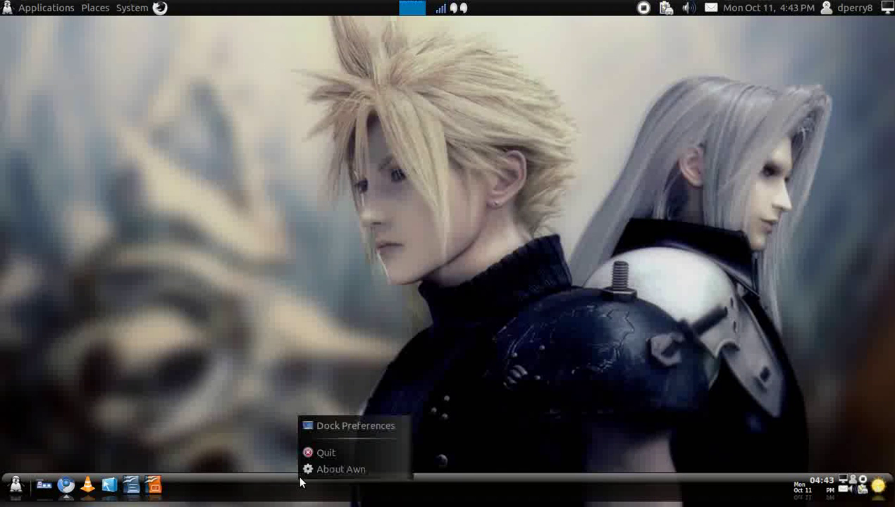
pyautogui.click(326, 453)
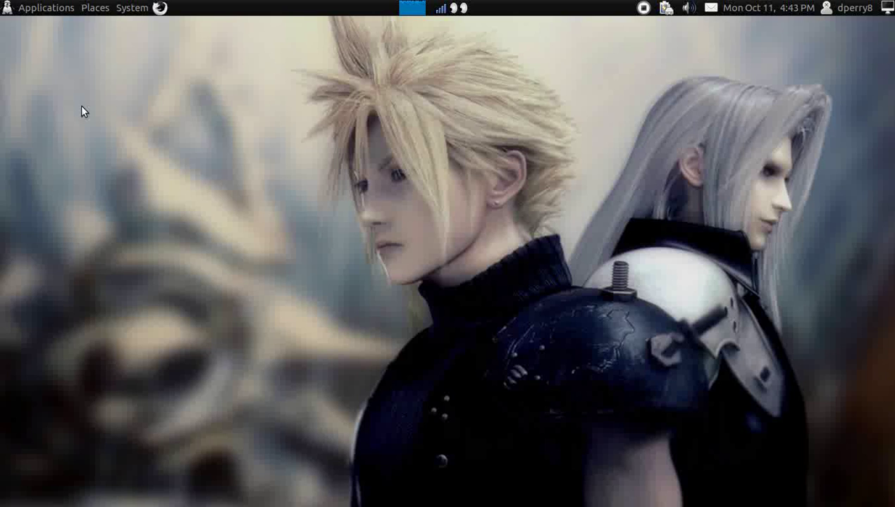
# Step: Launch GLX-Dock (Cairo-Dock with OpenGL) from Applications > Accessories
pyautogui.click(40, 7)
pyautogui.moveTo(42, 30)
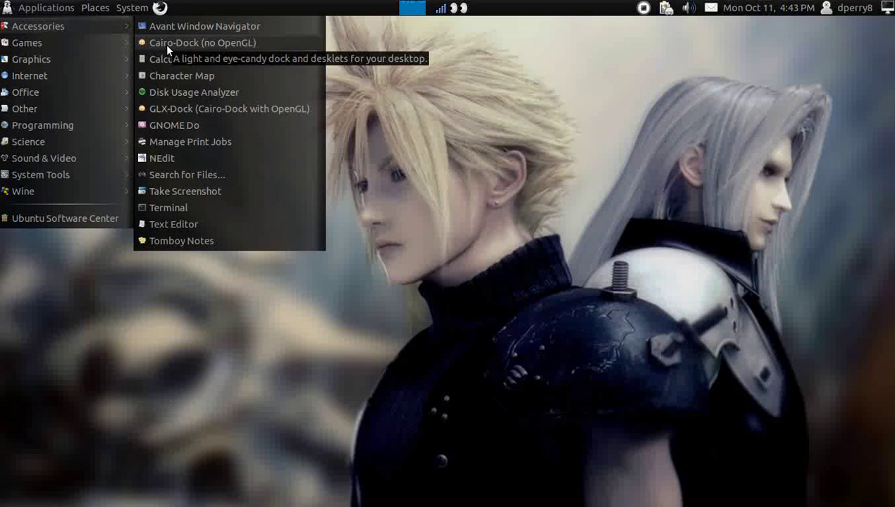
pyautogui.click(191, 108)
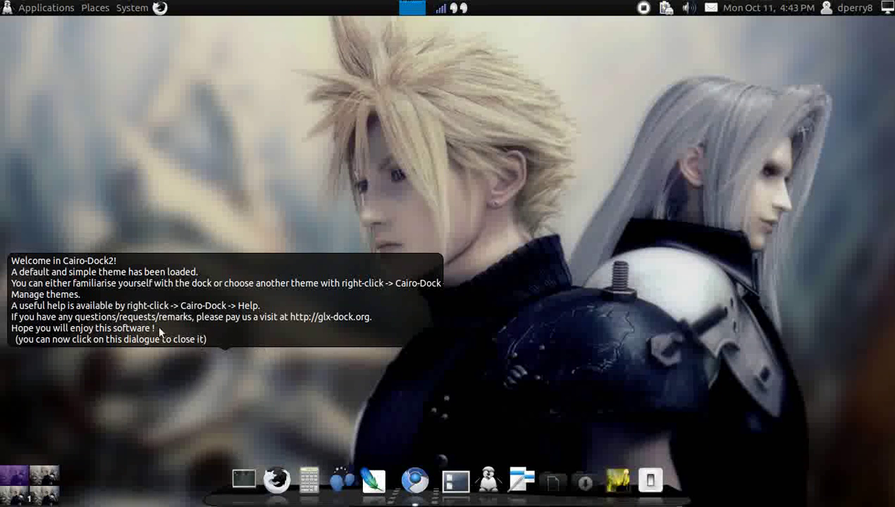
# Step: Dismiss the Cairo-Dock welcome message and bring up the dock menu's Cairo-Dock submenu
pyautogui.click(199, 319)
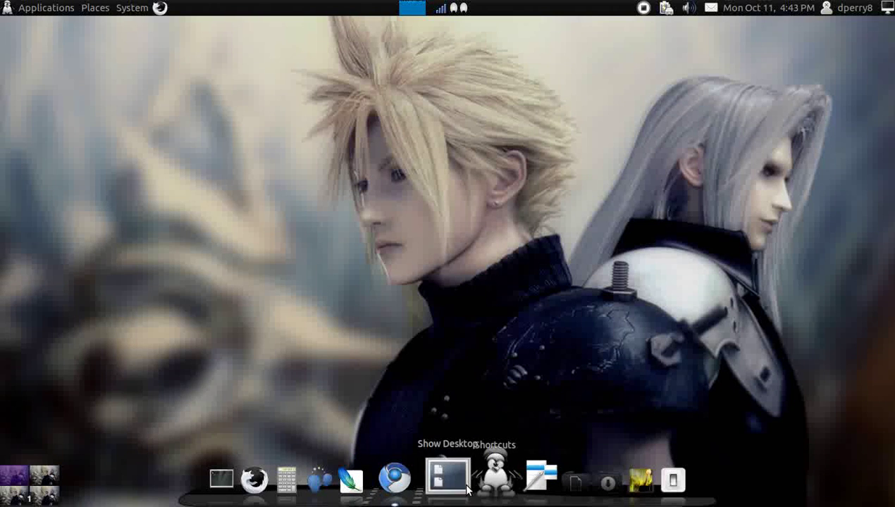
pyautogui.moveTo(491, 485)
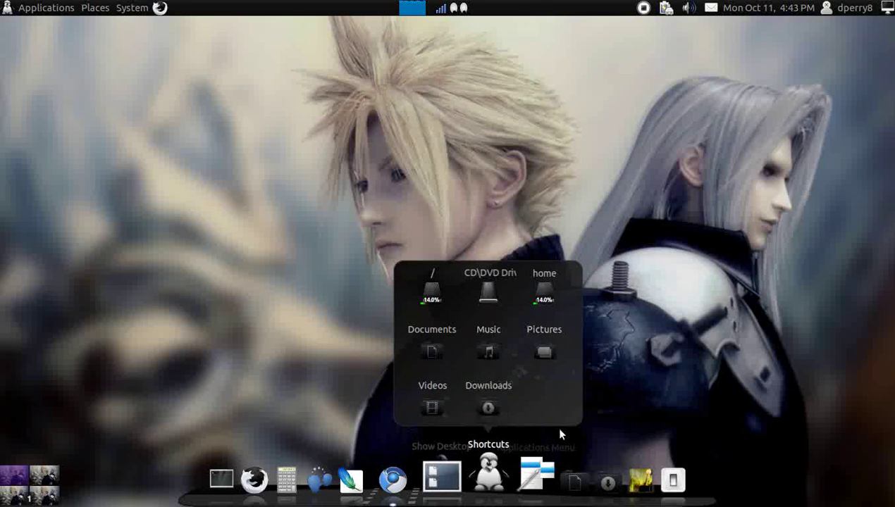
pyautogui.rightClick(487, 475)
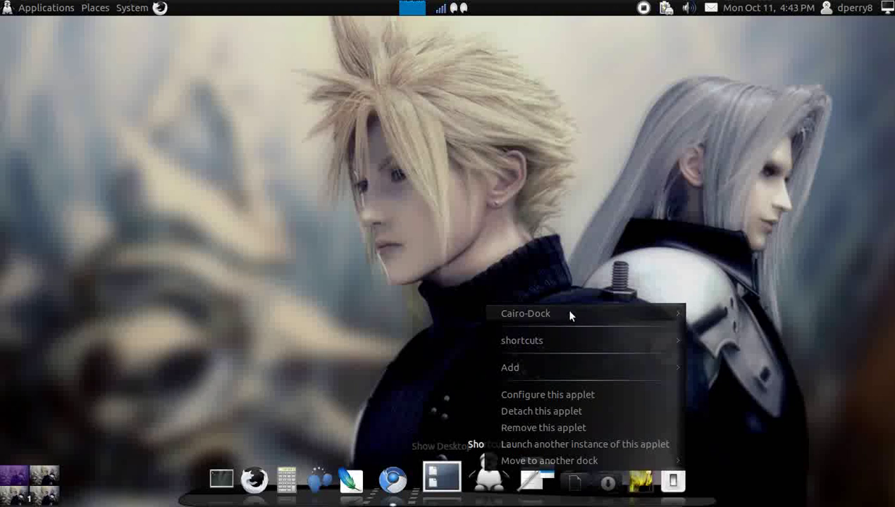
pyautogui.moveTo(569, 315)
pyautogui.click(721, 310)
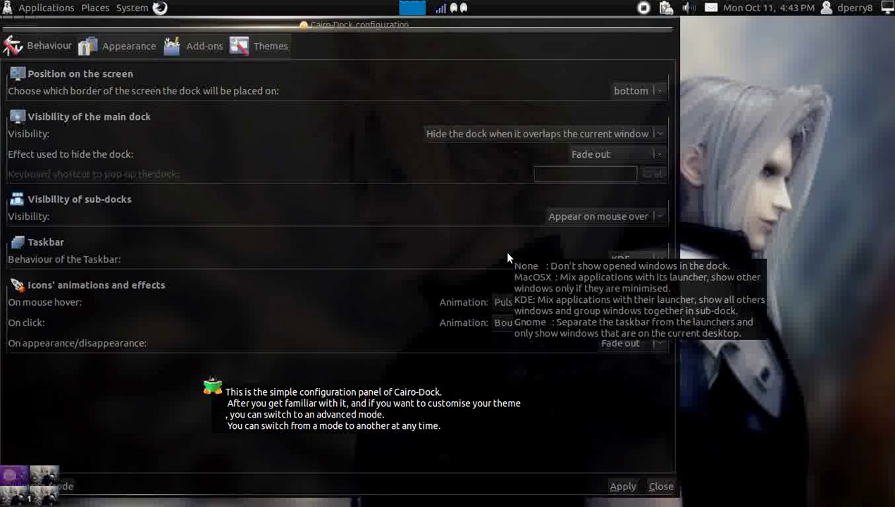
pyautogui.click(210, 52)
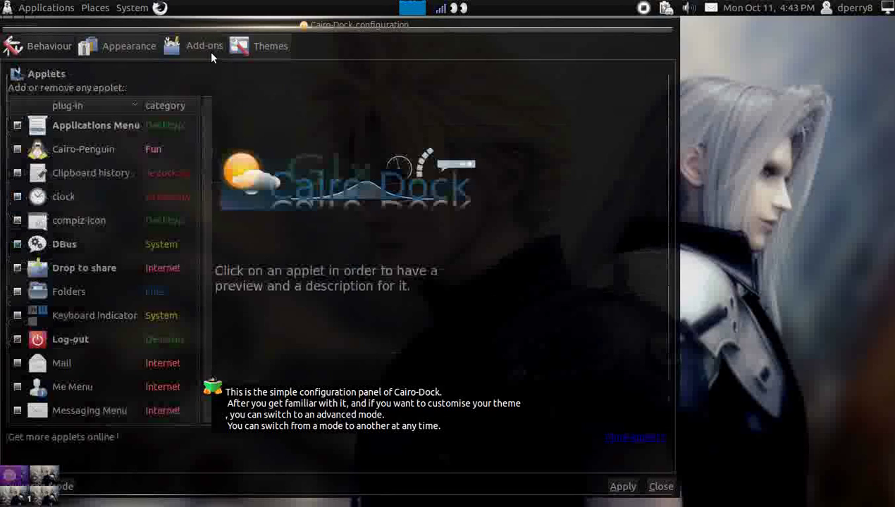
pyautogui.click(257, 59)
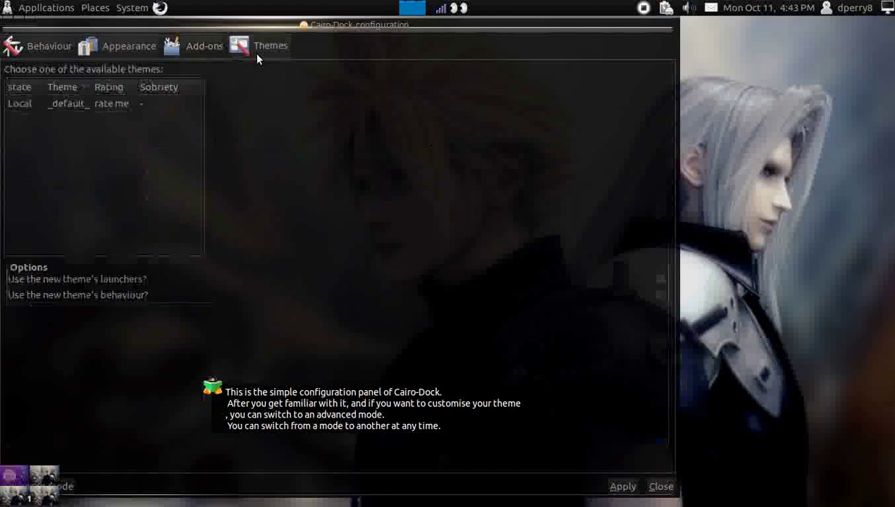
pyautogui.click(116, 53)
pyautogui.click(70, 47)
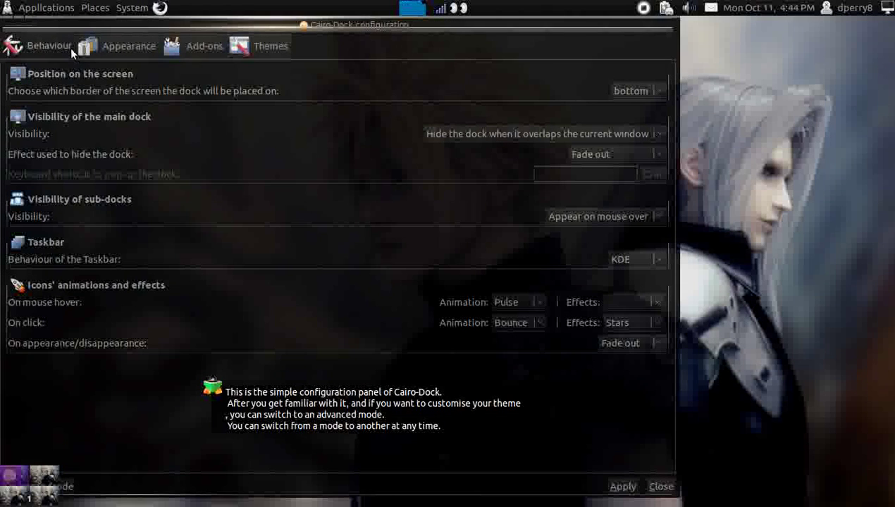
pyautogui.click(246, 55)
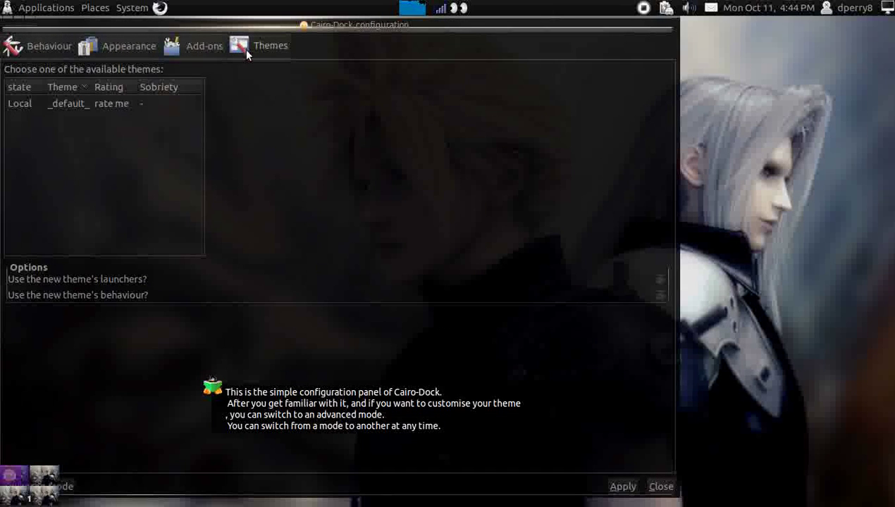
pyautogui.click(115, 48)
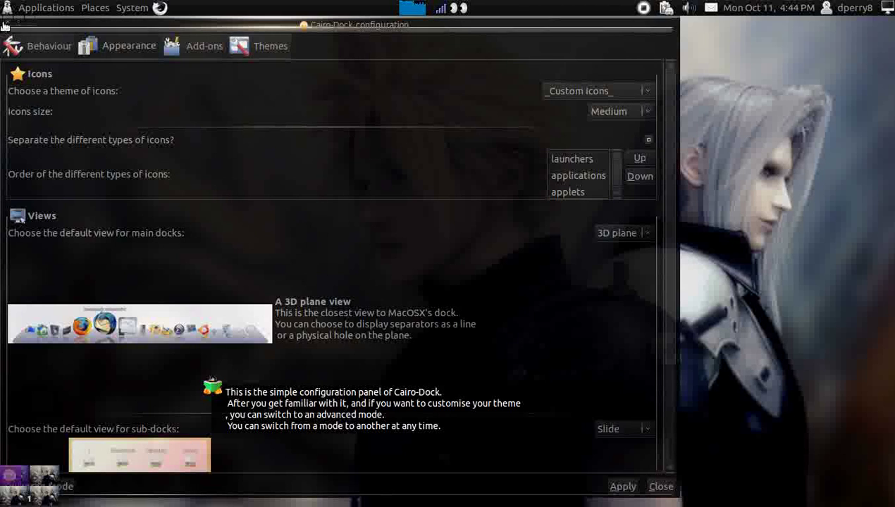
pyautogui.click(6, 26)
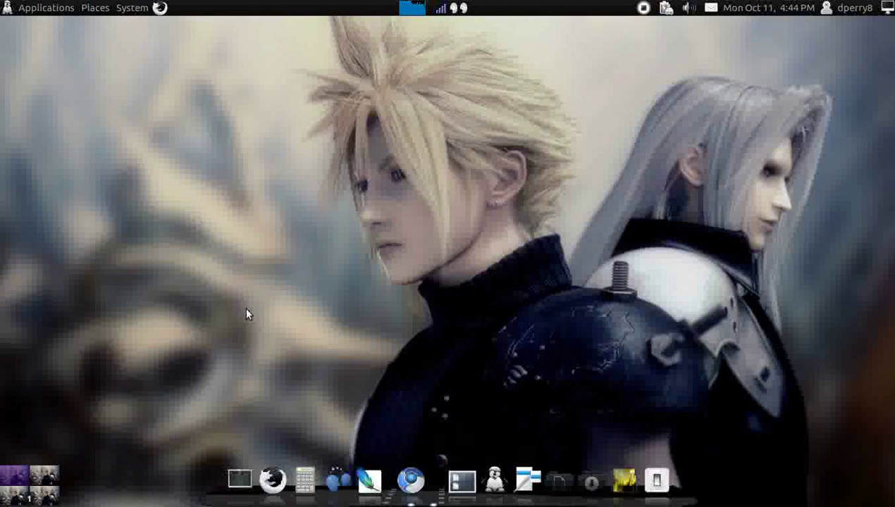